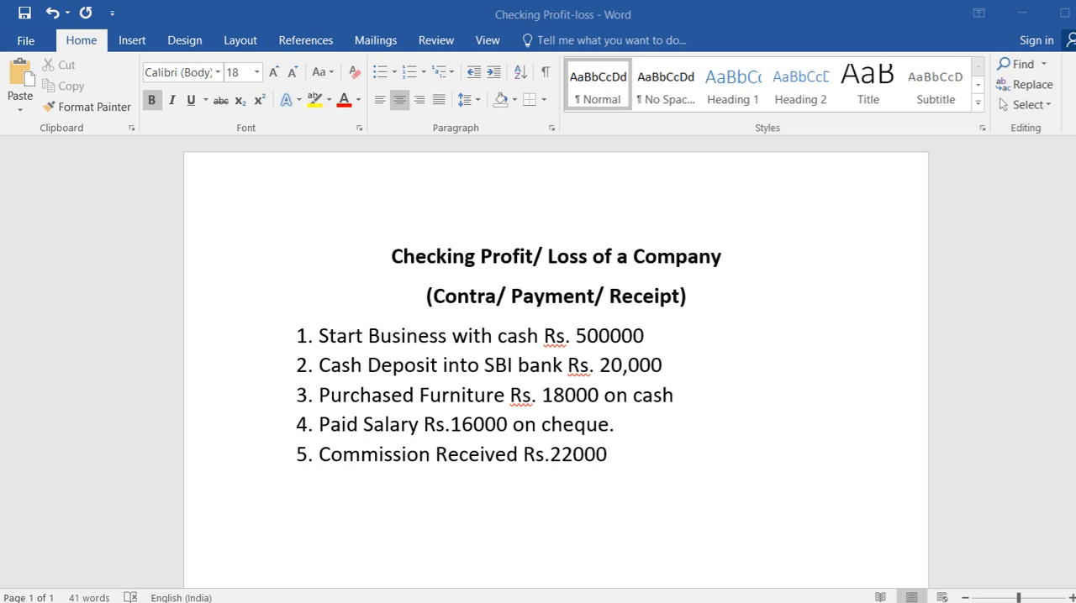
Step: Switch to TallyPrime and leave the open Balance Sheet to return to the Gateway of Tally
{"action": "left_click", "coordinate": [523, 438]}
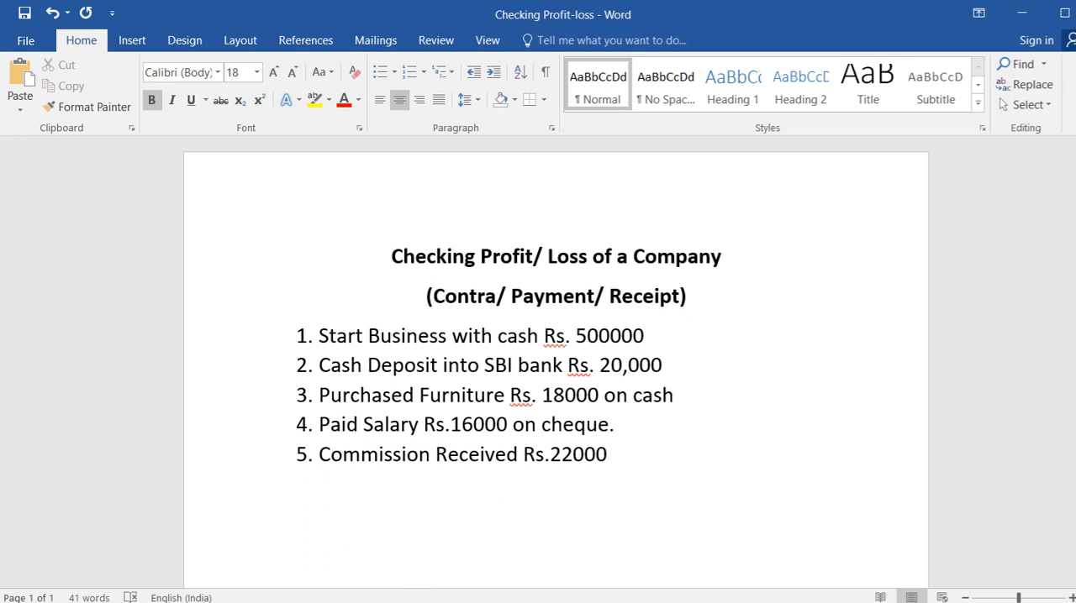
{"action": "left_click", "coordinate": [370, 602]}
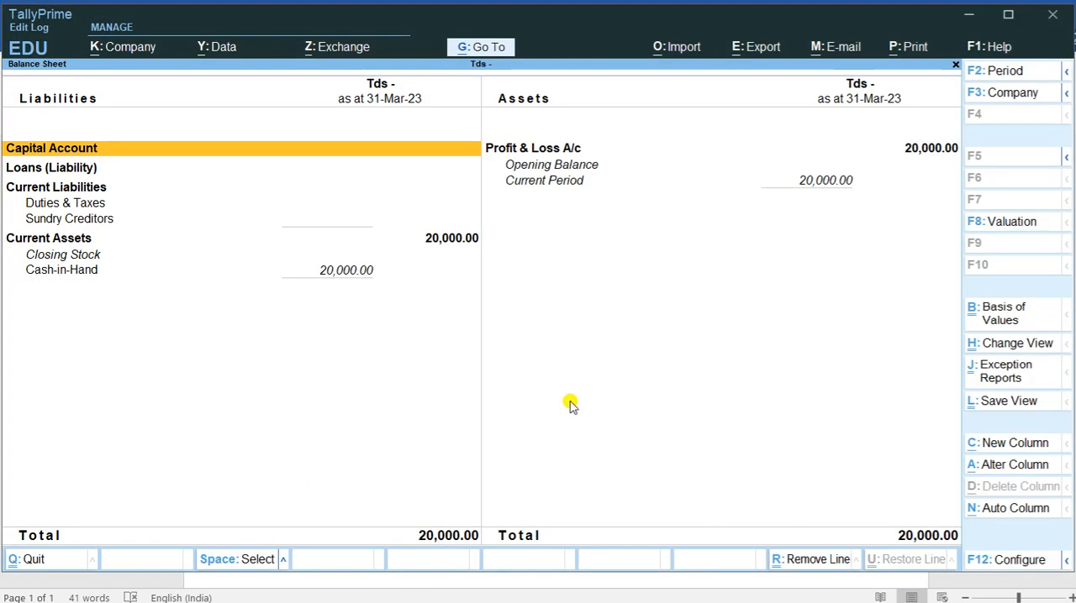
{"action": "key", "text": "Escape"}
{"action": "key", "text": "Escape"}
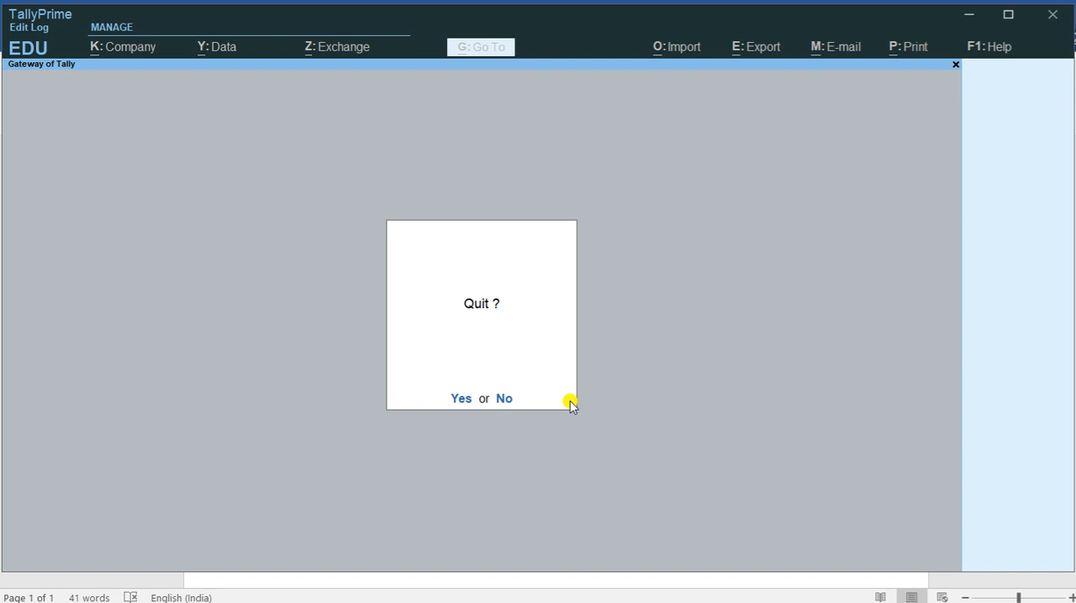
{"action": "key", "text": "Escape"}
Step: Create a new company named Mix Entry
{"action": "key", "text": "F3"}
{"action": "key", "text": "Up"}
{"action": "key", "text": "Up"}
{"action": "key", "text": "Up"}
{"action": "key", "text": "Up"}
{"action": "key", "text": "Up"}
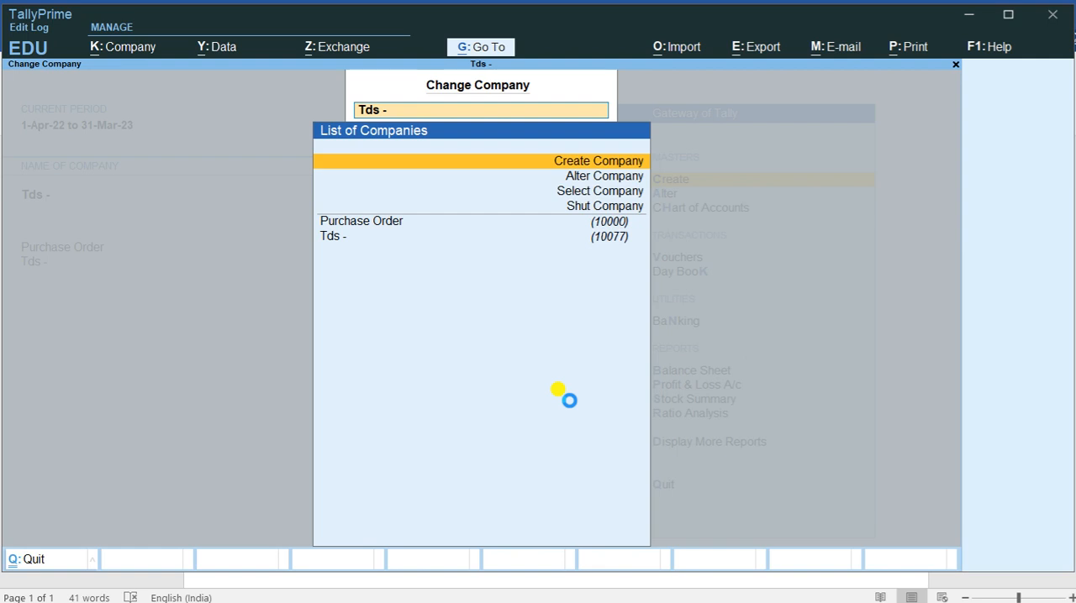
{"action": "type", "text": "Mix Entry"}
{"action": "key", "text": "ctrl+a"}
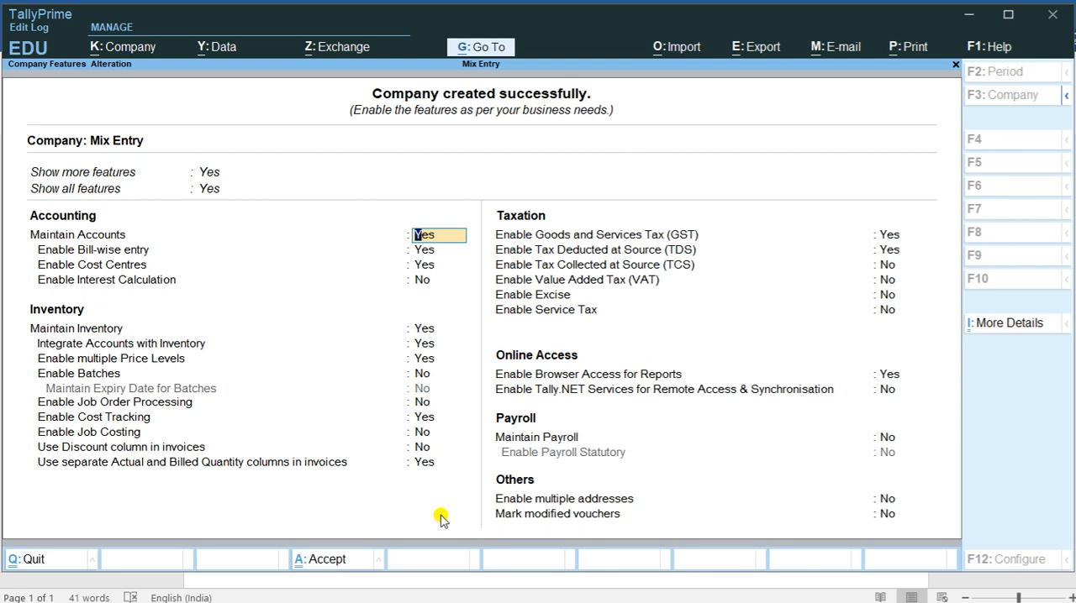
Step: Set Enable Cost Centres to No in the company features of Mix Entry and accept the features
{"action": "key", "text": "Return"}
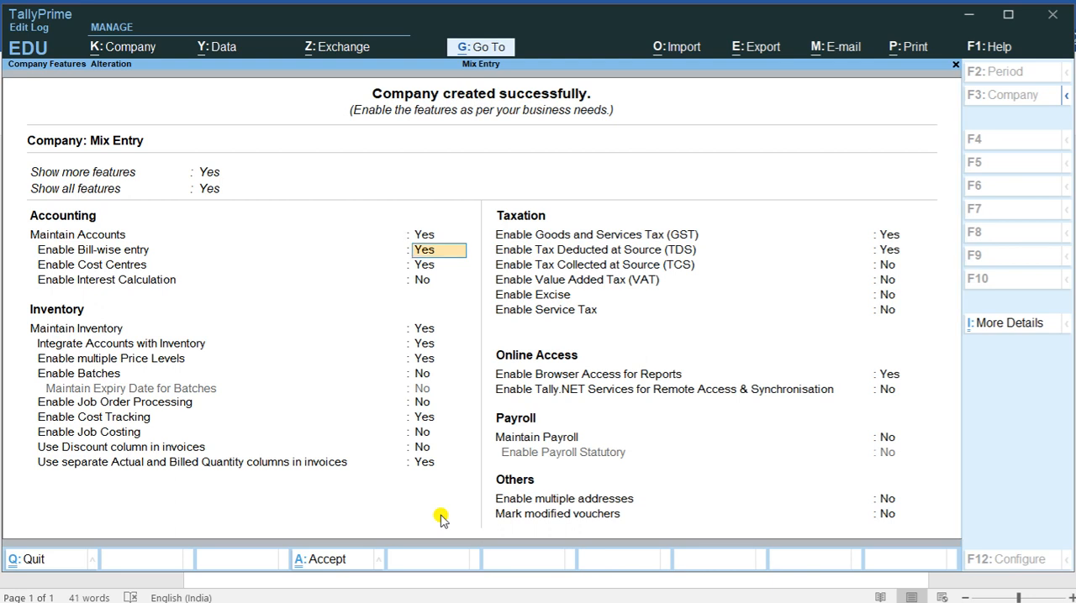
{"action": "key", "text": "Return"}
{"action": "type", "text": "no"}
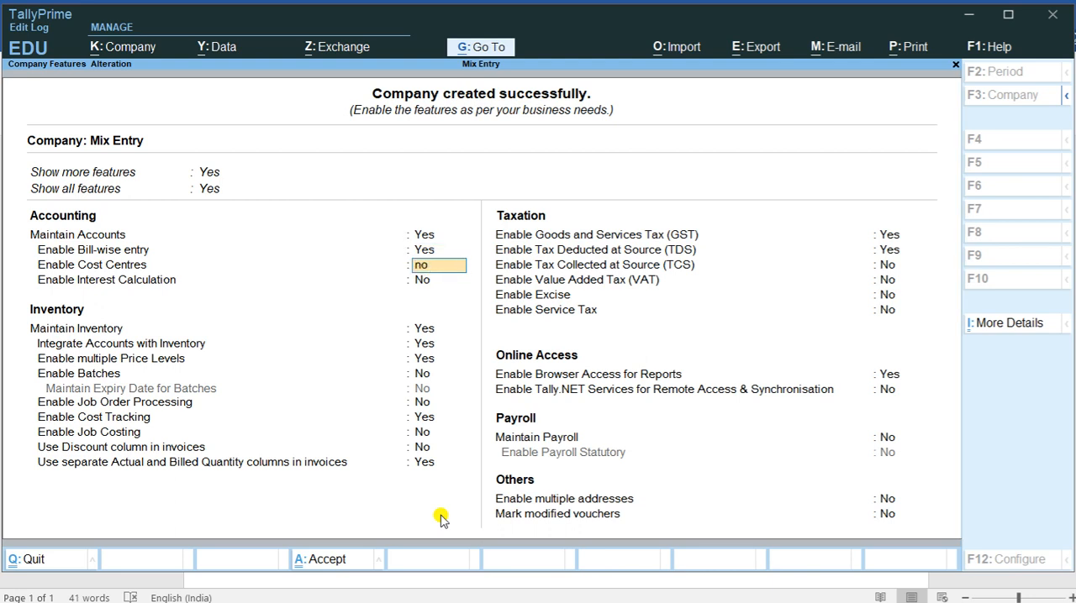
{"action": "key", "text": "ctrl"}
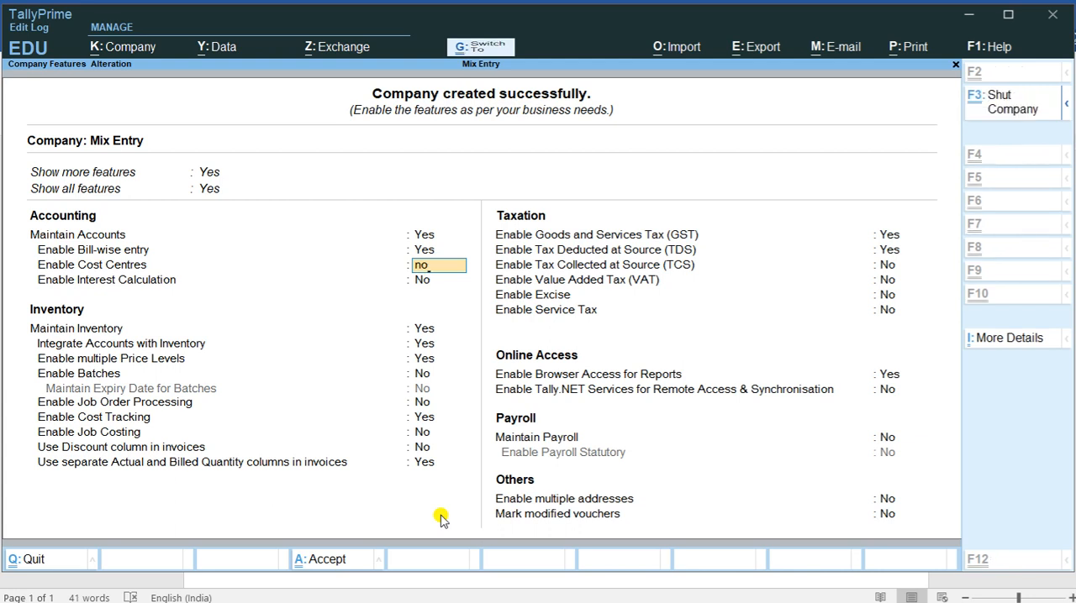
{"action": "key", "text": "ctrl+a"}
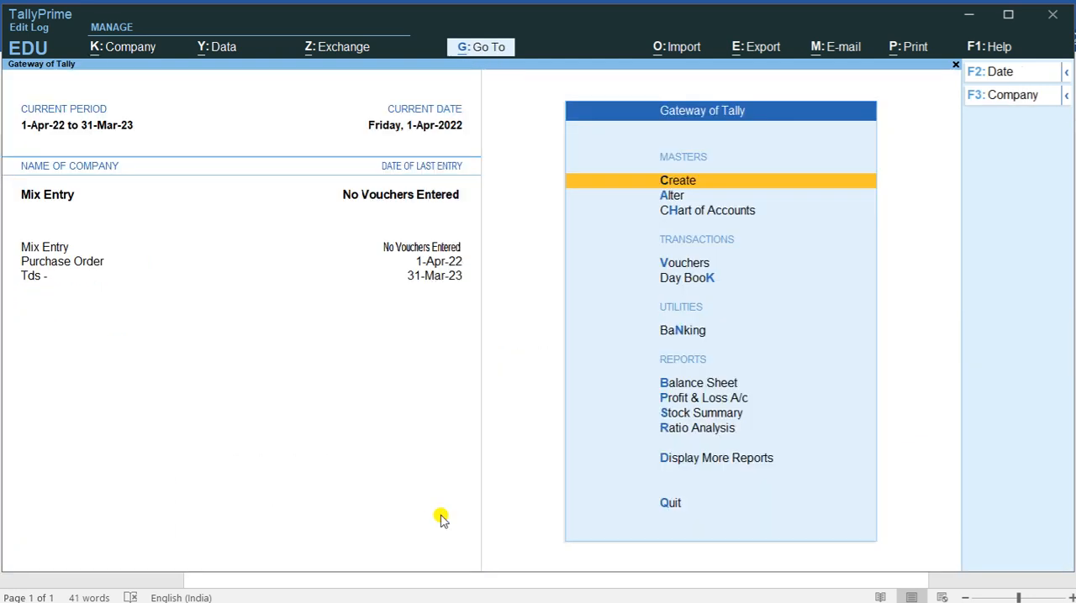
Step: Correct the starting cash amount in the Word transaction list to Rs. 50000 and switch back to TallyPrime
{"action": "key", "text": "alt+Tab"}
{"action": "key", "text": "alt+Tab"}
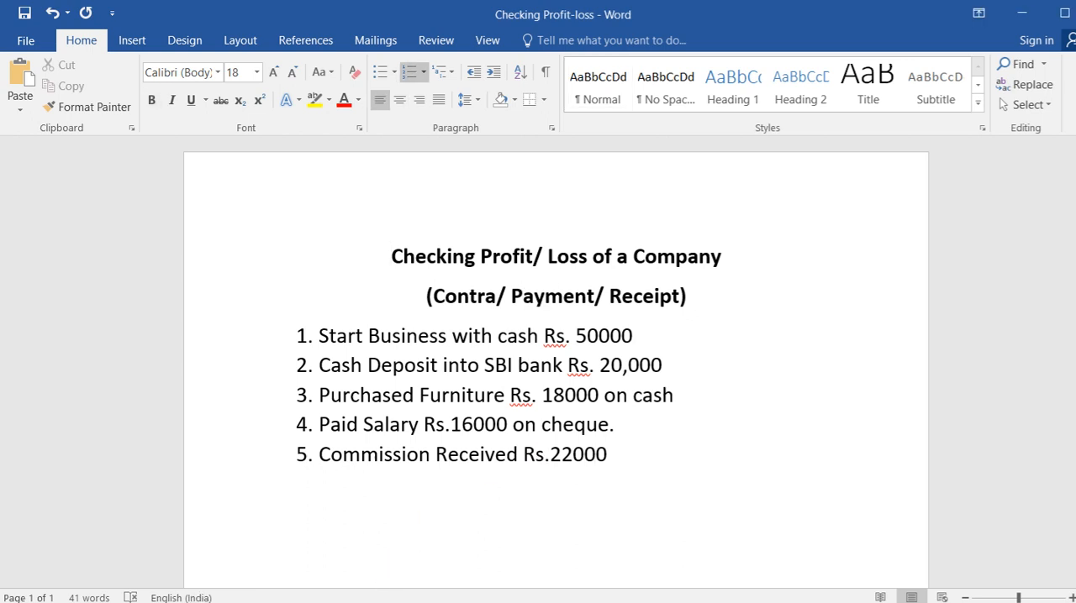
{"action": "key", "text": "alt+Tab"}
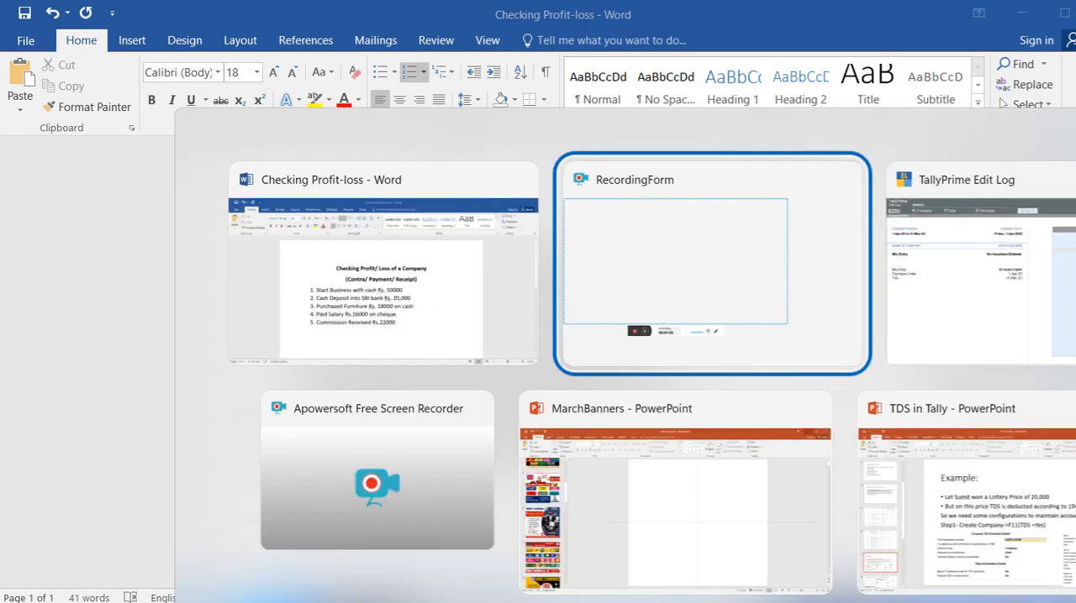
{"action": "key", "text": "alt+Tab"}
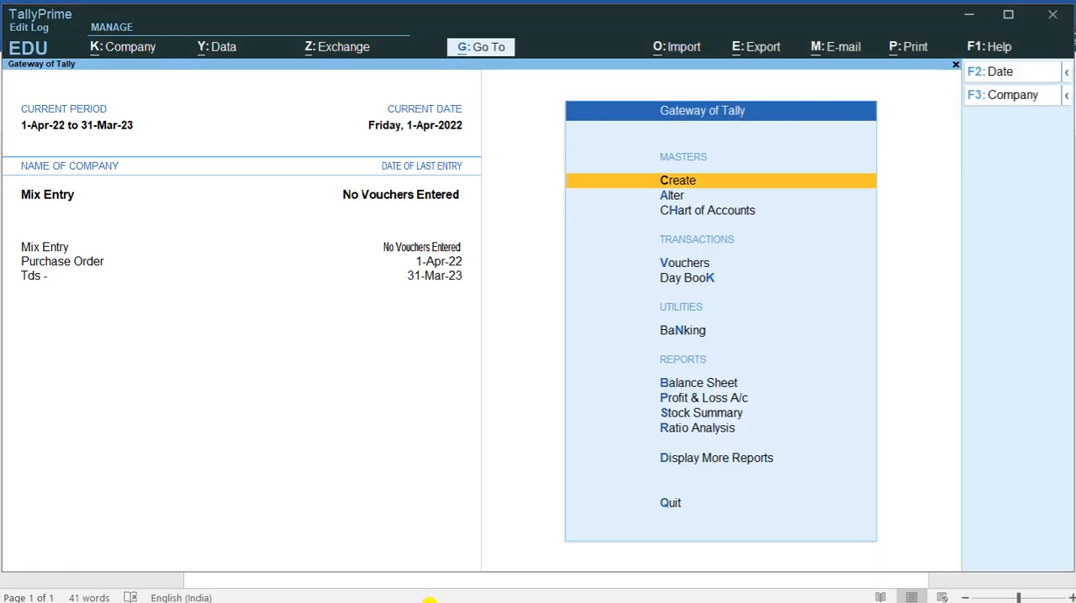
Step: Start a new Receipt voucher for Mix Entry and move to its credit ledger entry
{"action": "key", "text": "Down"}
{"action": "key", "text": "Down"}
{"action": "key", "text": "Down"}
{"action": "key", "text": "Return"}
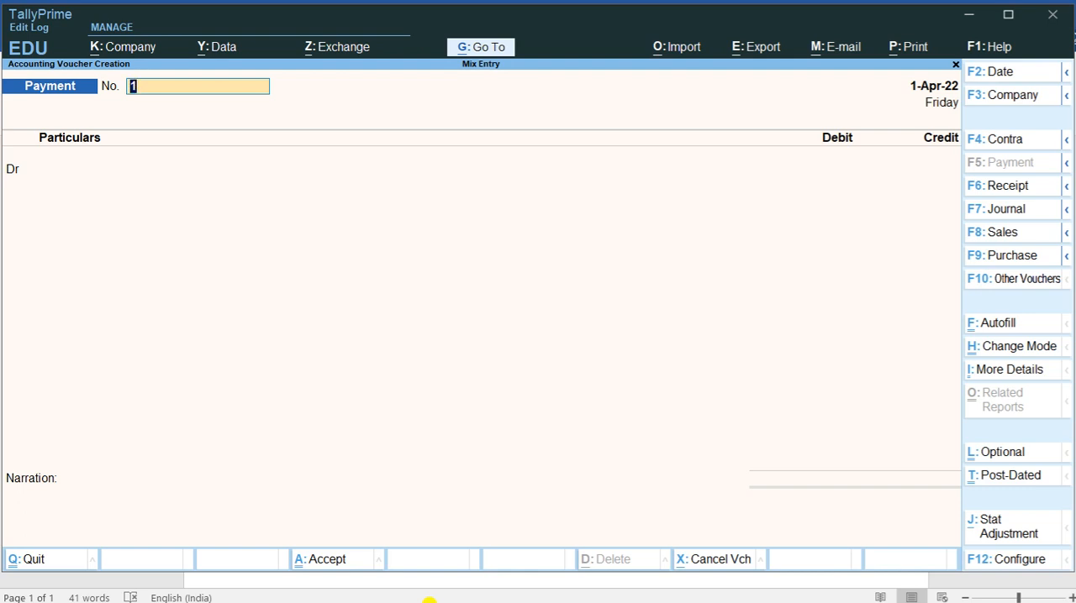
{"action": "key", "text": "F6"}
{"action": "key", "text": "Return"}
Step: Create a ledger named Business under Capital Account for the receipt's credit entry
{"action": "key", "text": "alt+c"}
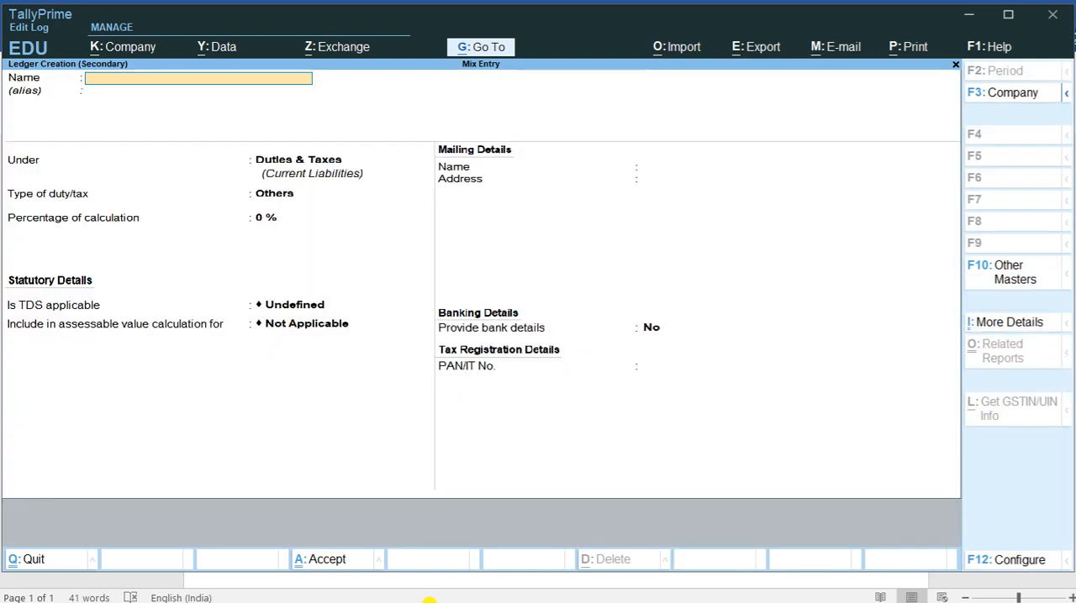
{"action": "type", "text": "B"}
{"action": "key", "text": "BackSpace"}
{"action": "type", "text": "Business"}
{"action": "key", "text": "Return"}
{"action": "type", "text": "Cap"}
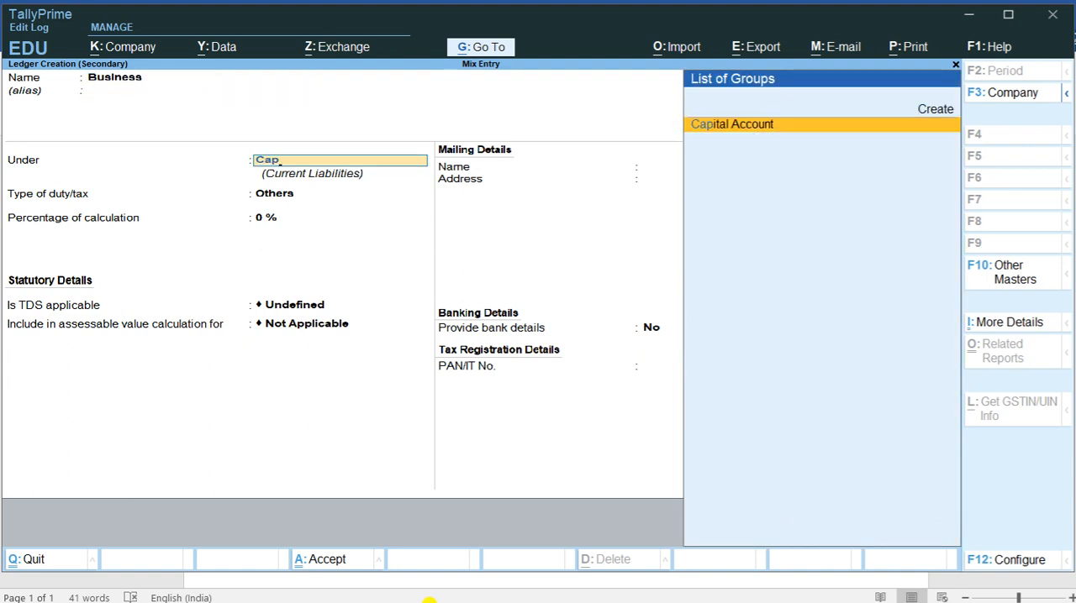
{"action": "key", "text": "Return"}
{"action": "key", "text": "ctrl+a"}
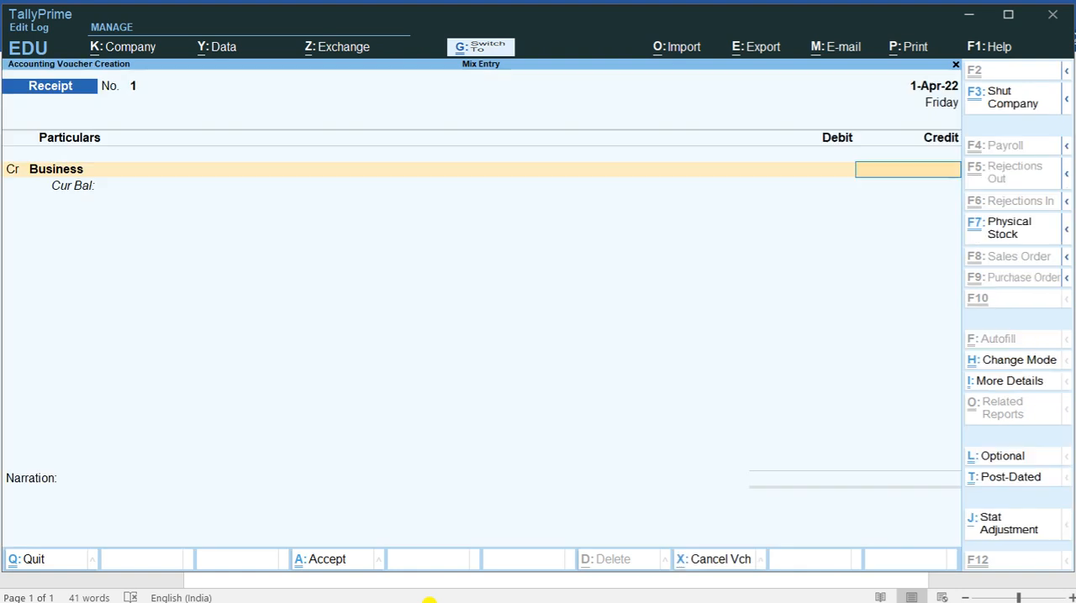
Step: Credit Business with 50000, debit Cash for the same amount, and save the receipt voucher without a narration
{"action": "type", "text": "50000"}
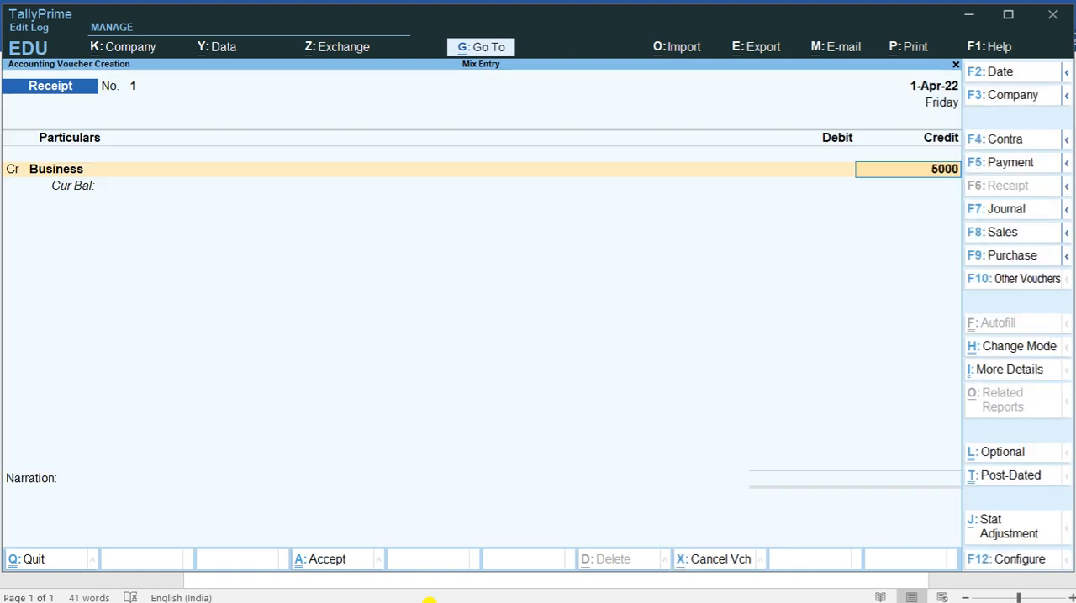
{"action": "key", "text": "Return"}
{"action": "key", "text": "Return"}
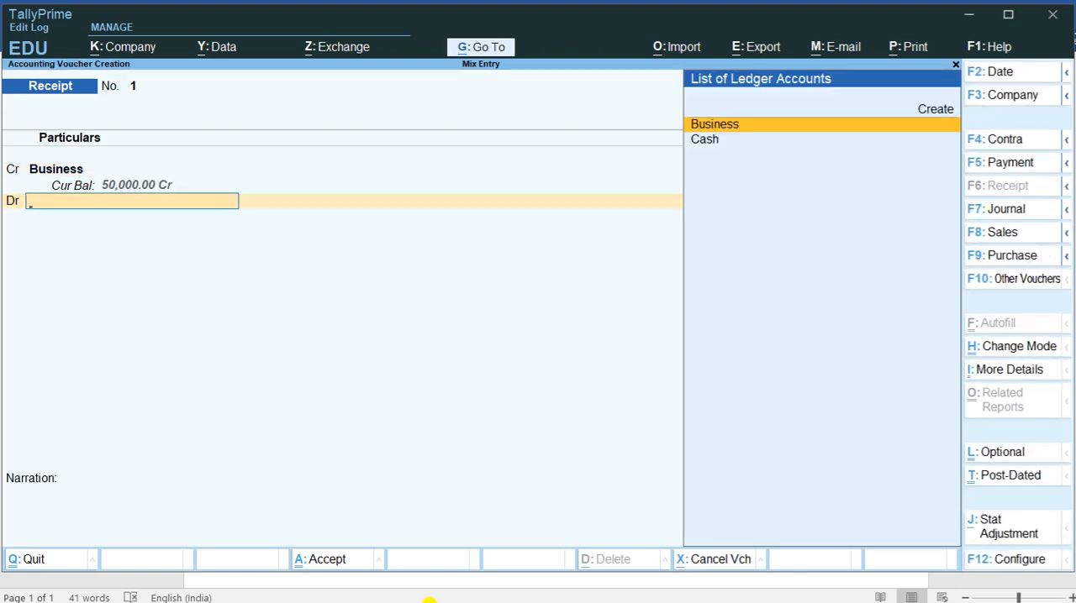
{"action": "key", "text": "Down"}
{"action": "key", "text": "Return"}
{"action": "key", "text": "Return"}
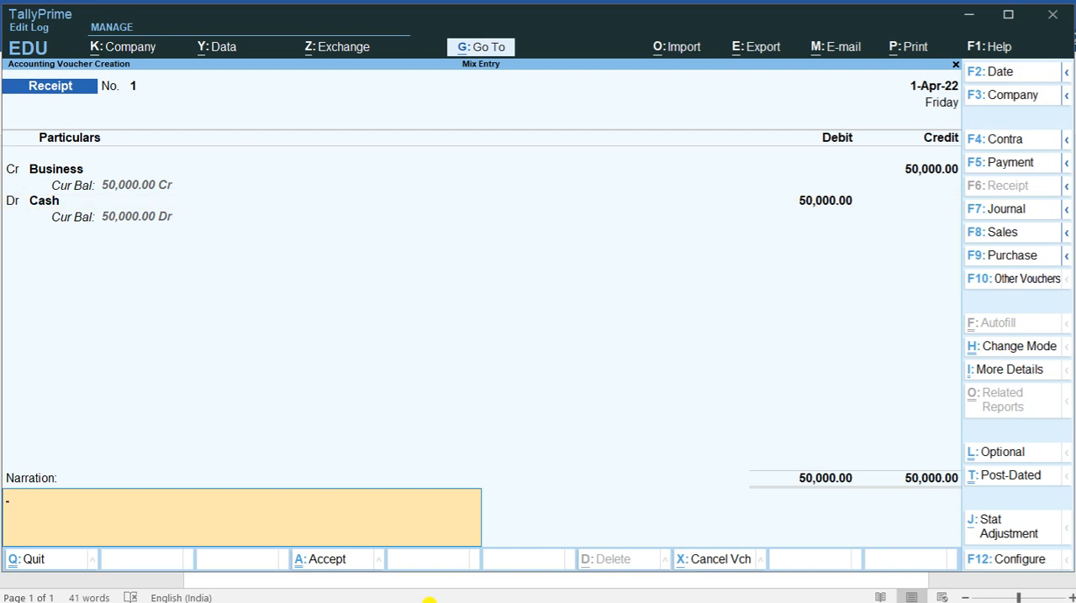
{"action": "key", "text": "Return"}
{"action": "key", "text": "Return"}
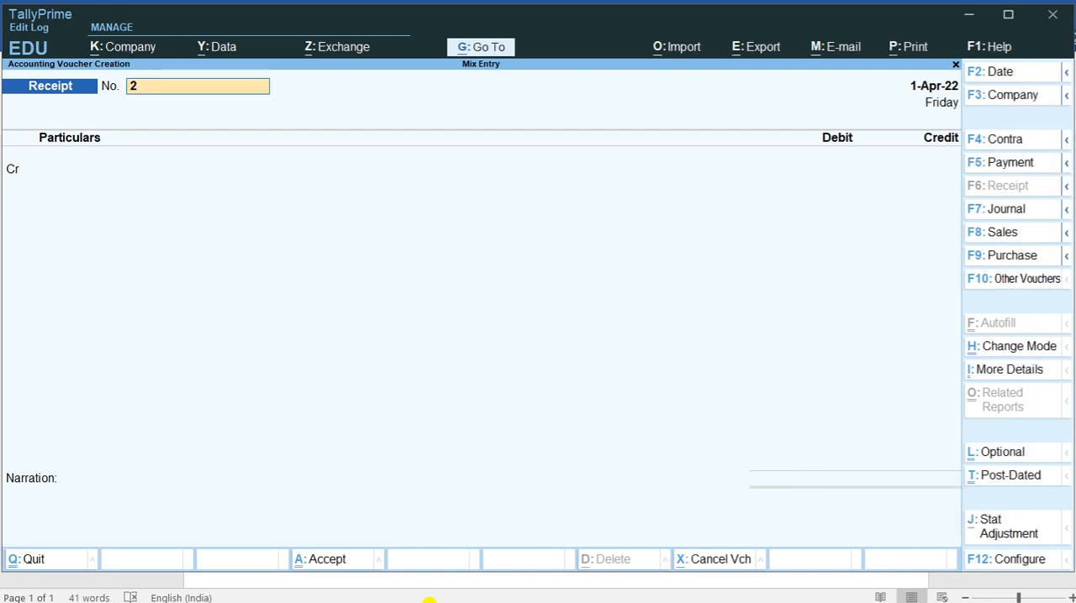
Step: Check the deposit entry in Word and record it in TallyPrime as a Contra voucher crediting Cash and debiting Sbi Bank with 2,000
{"action": "key", "text": "alt+Tab"}
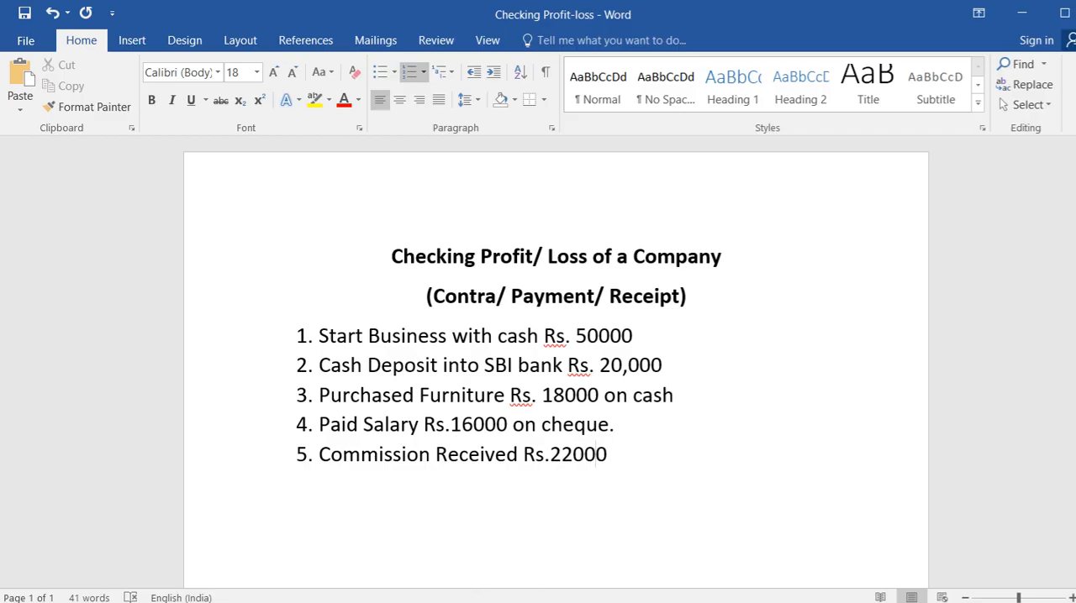
{"action": "key", "text": "alt+Tab"}
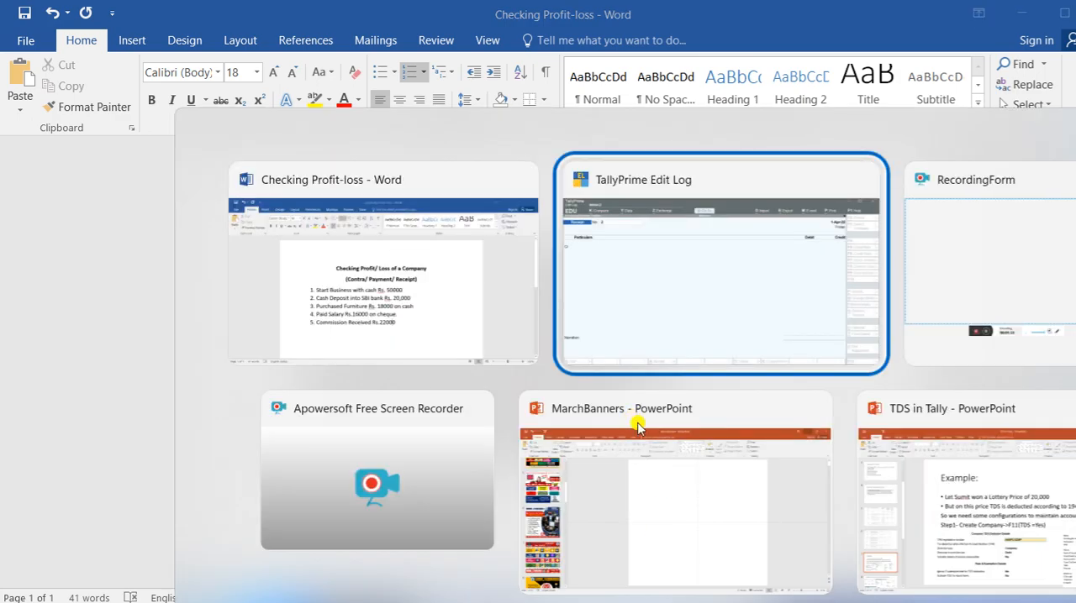
{"action": "key", "text": "F4"}
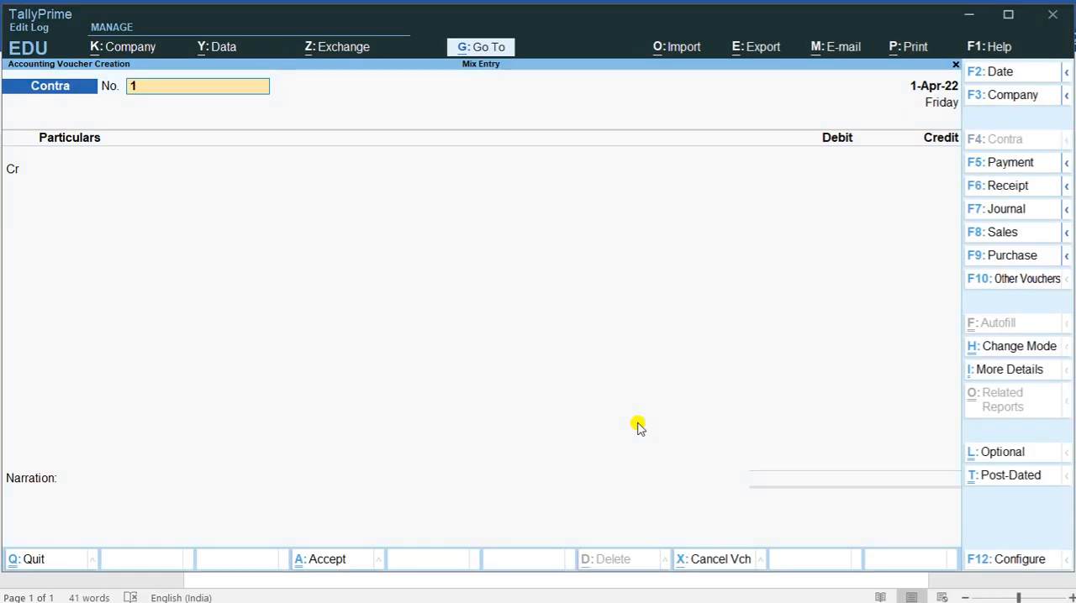
{"action": "key", "text": "Return"}
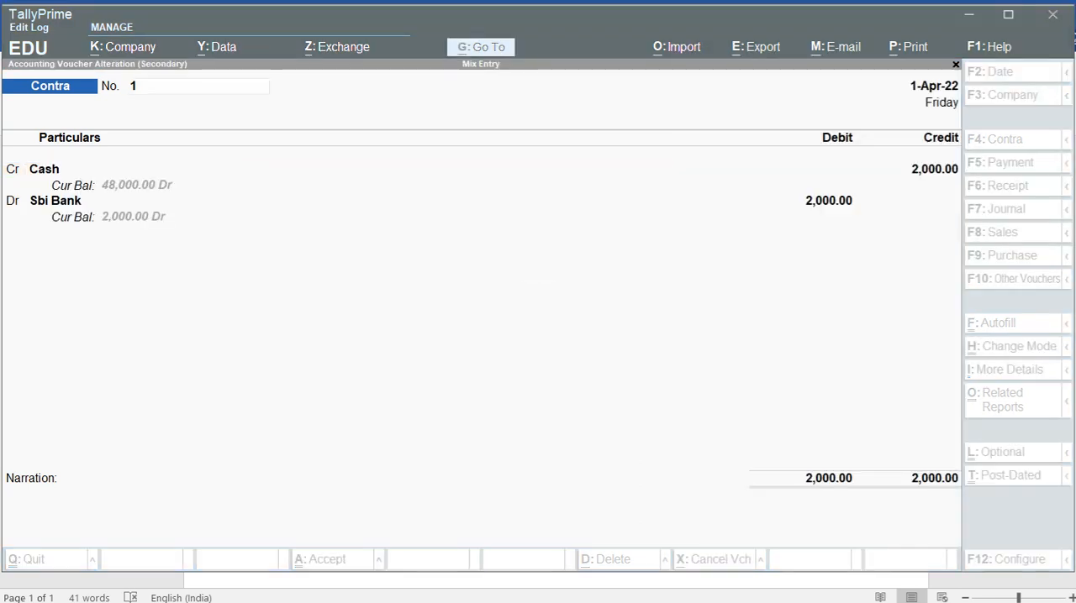
{"action": "left_click", "coordinate": [579, 269]}
{"action": "key", "text": "Return"}
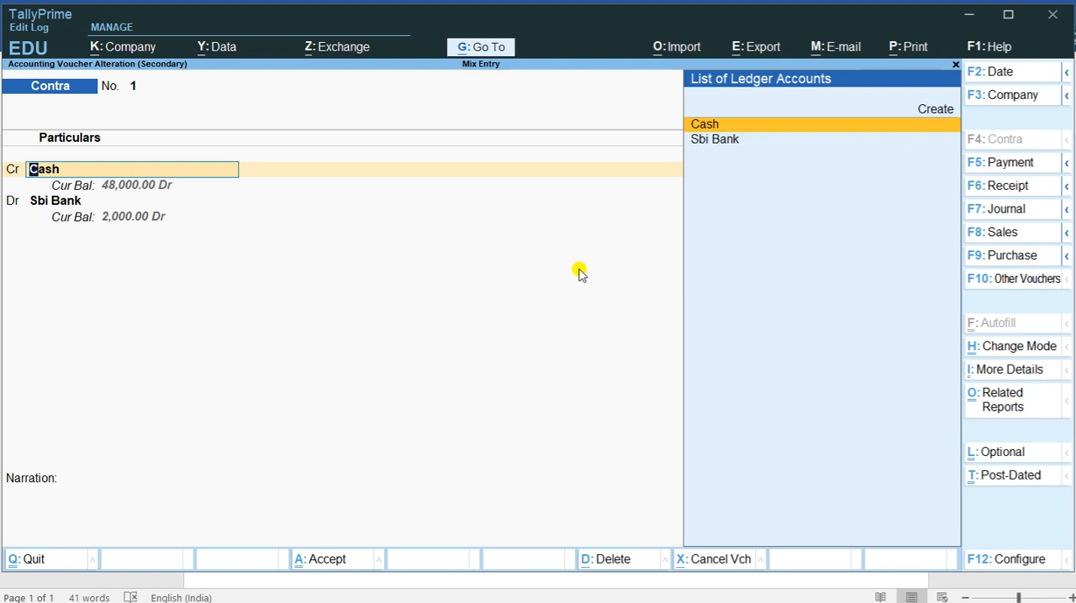
{"action": "key", "text": "ctrl+a"}
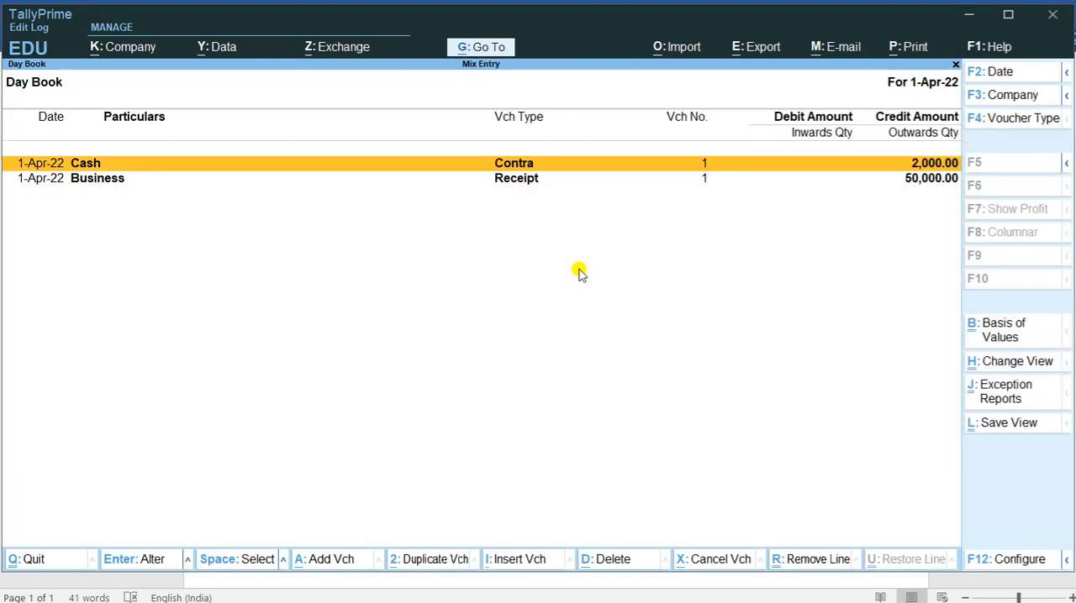
Step: Leave the Day Book and examine the Mix Entry Balance Sheet in detailed view
{"action": "key", "text": "Escape"}
{"action": "key", "text": "Escape"}
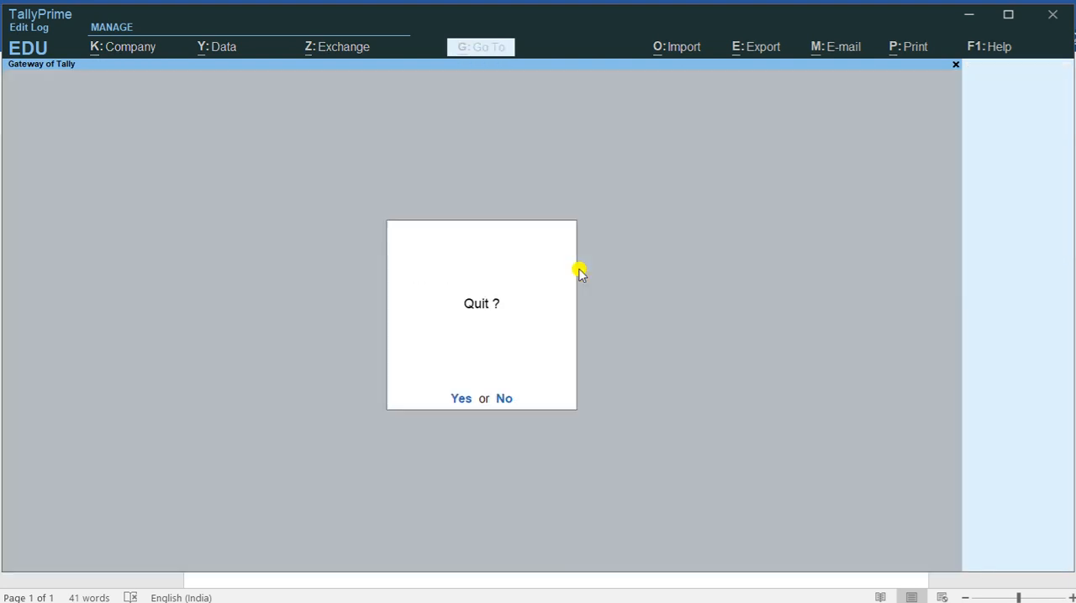
{"action": "key", "text": "n"}
{"action": "key", "text": "Down"}
{"action": "key", "text": "Down"}
{"action": "key", "text": "Down"}
{"action": "key", "text": "Down"}
{"action": "key", "text": "Down"}
{"action": "key", "text": "Down"}
{"action": "key", "text": "Return"}
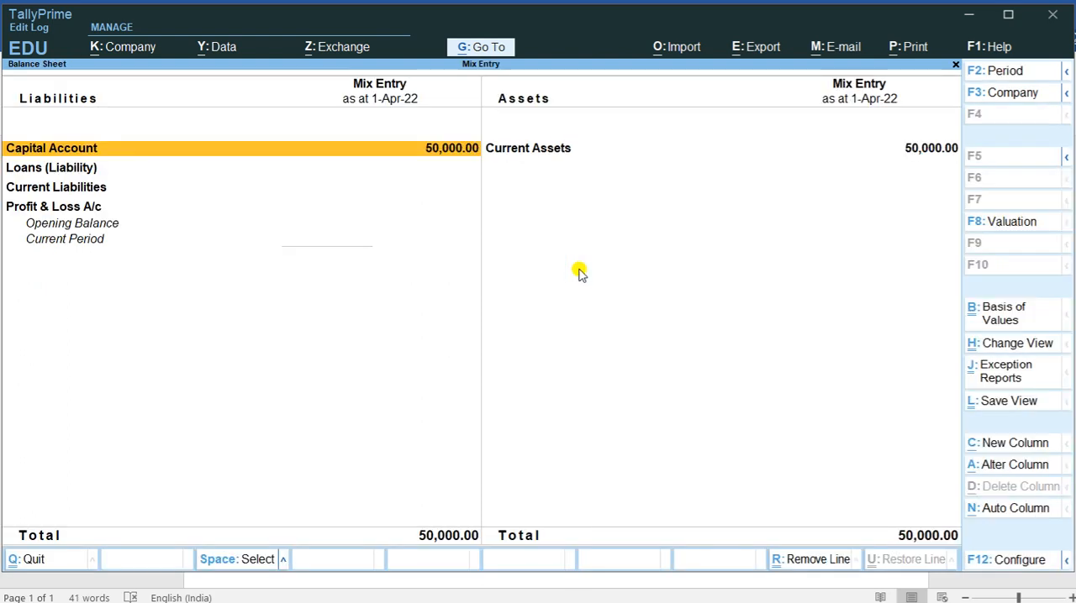
{"action": "key", "text": "alt+F5"}
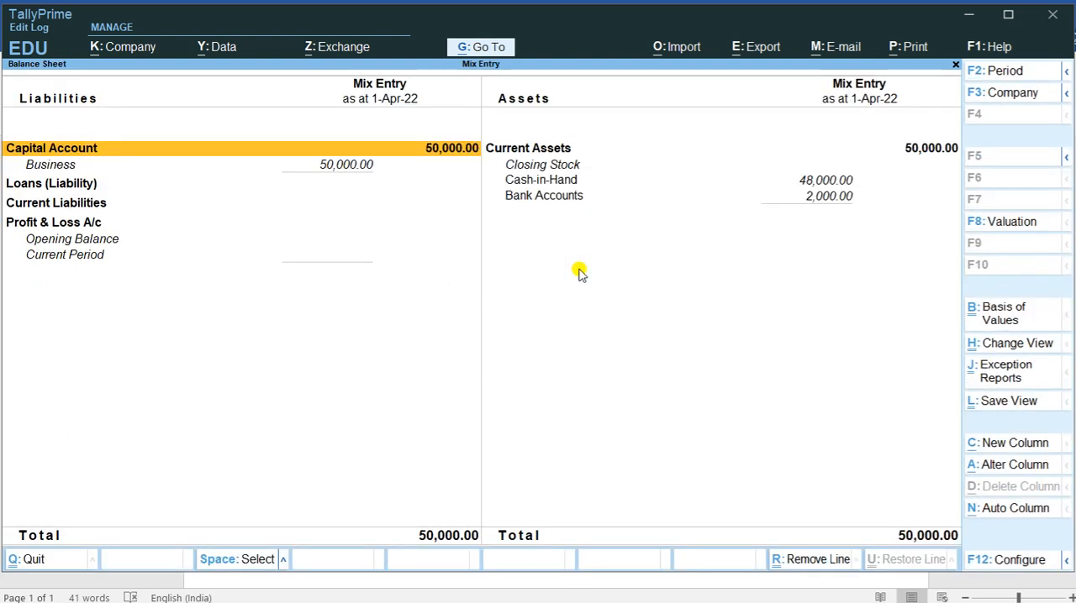
{"action": "key", "text": "Down"}
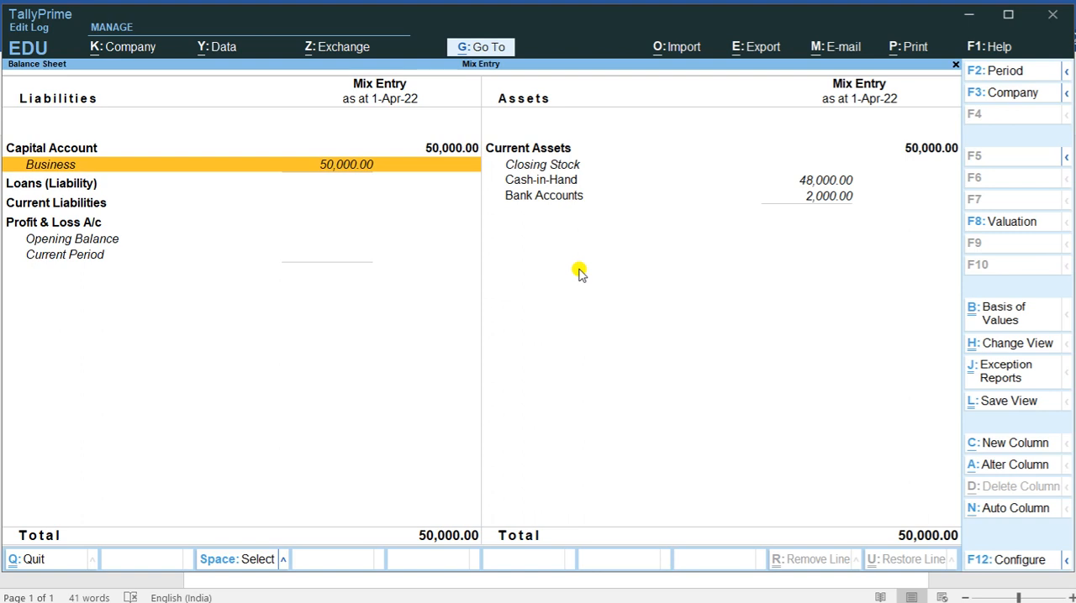
Step: Switch to the Word document to read the furniture purchase transaction, and return to TallyPrime
{"action": "key", "text": "alt+Tab"}
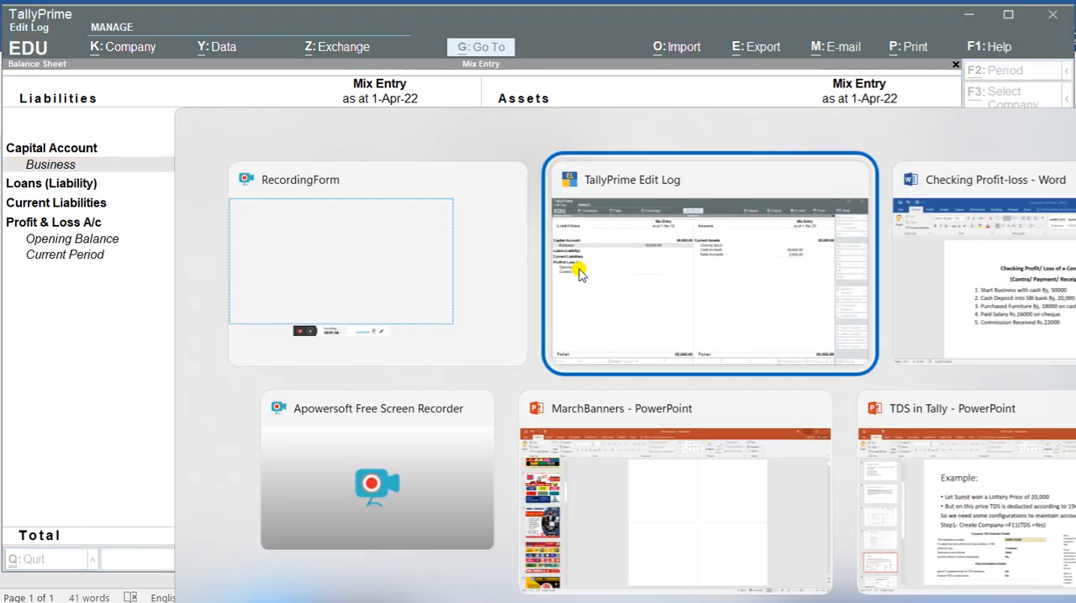
{"action": "key", "text": "alt+Tab"}
{"action": "key", "text": "alt+Tab"}
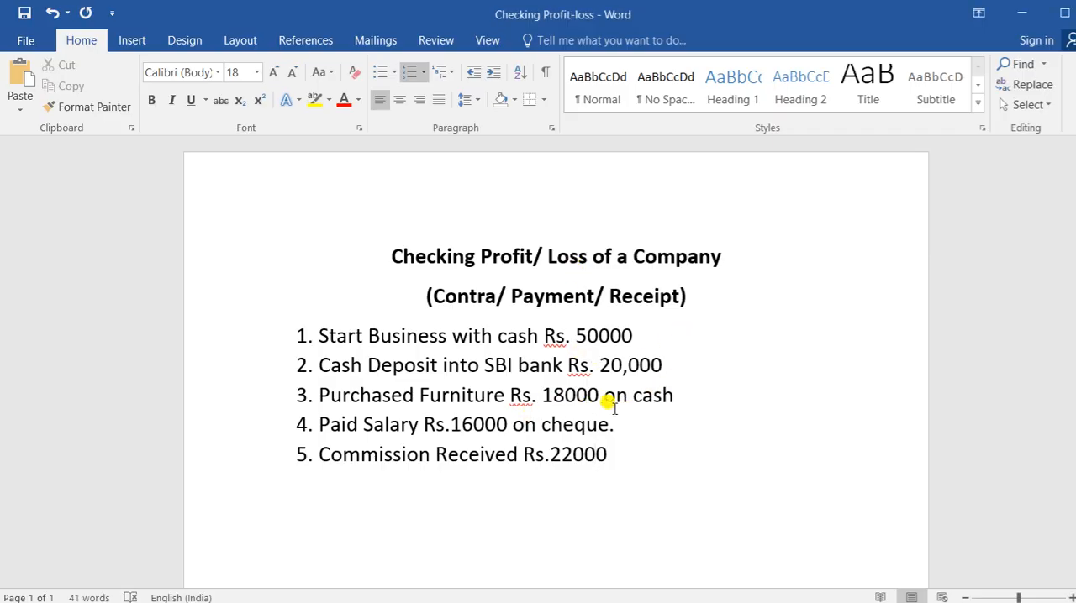
{"action": "key", "text": "alt+Tab"}
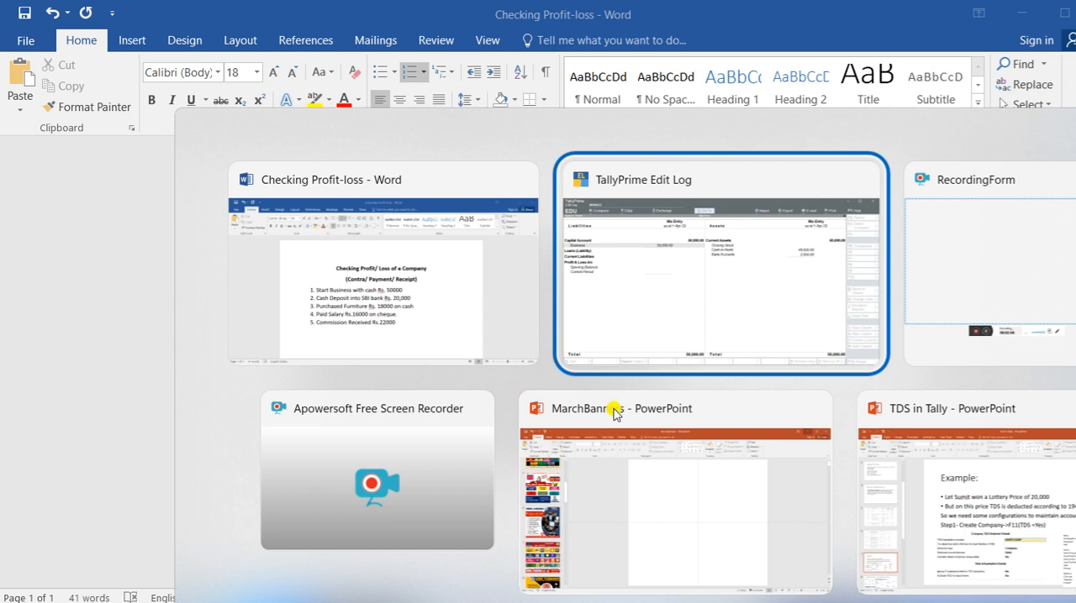
Step: Leave the Balance Sheet and start a new Payment voucher
{"action": "key", "text": "Escape"}
{"action": "key", "text": "Up"}
{"action": "key", "text": "Up"}
{"action": "key", "text": "Up"}
{"action": "key", "text": "Return"}
{"action": "key", "text": "F5"}
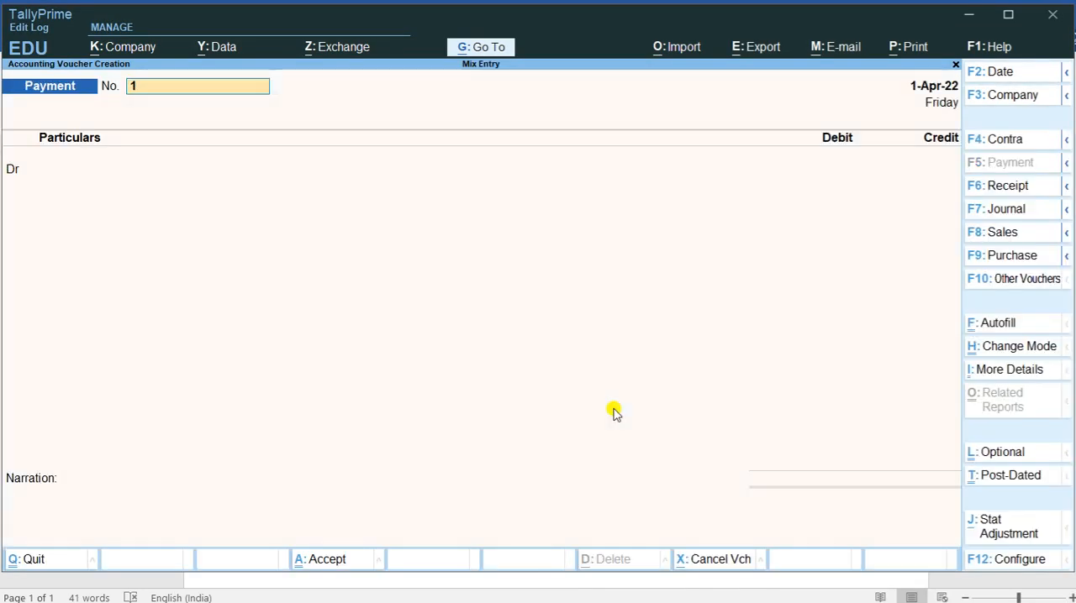
Step: Create a Furniture ledger under Fixed Assets for the debit line and leave its tax classification blank
{"action": "key", "text": "Return"}
{"action": "key", "text": "Up"}
{"action": "key", "text": "Return"}
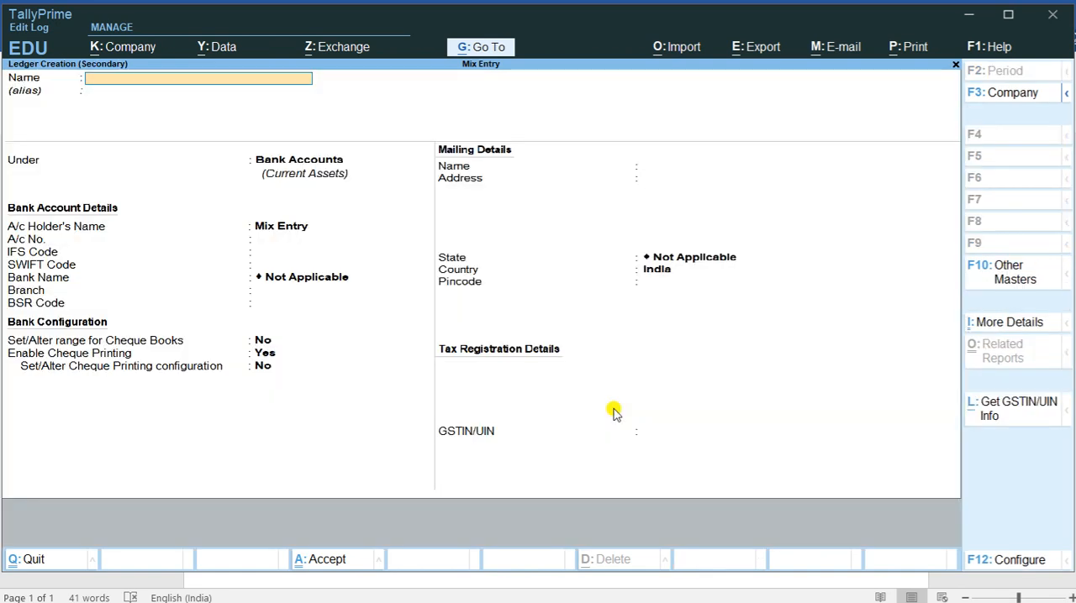
{"action": "type", "text": "Furniture"}
{"action": "key", "text": "Return"}
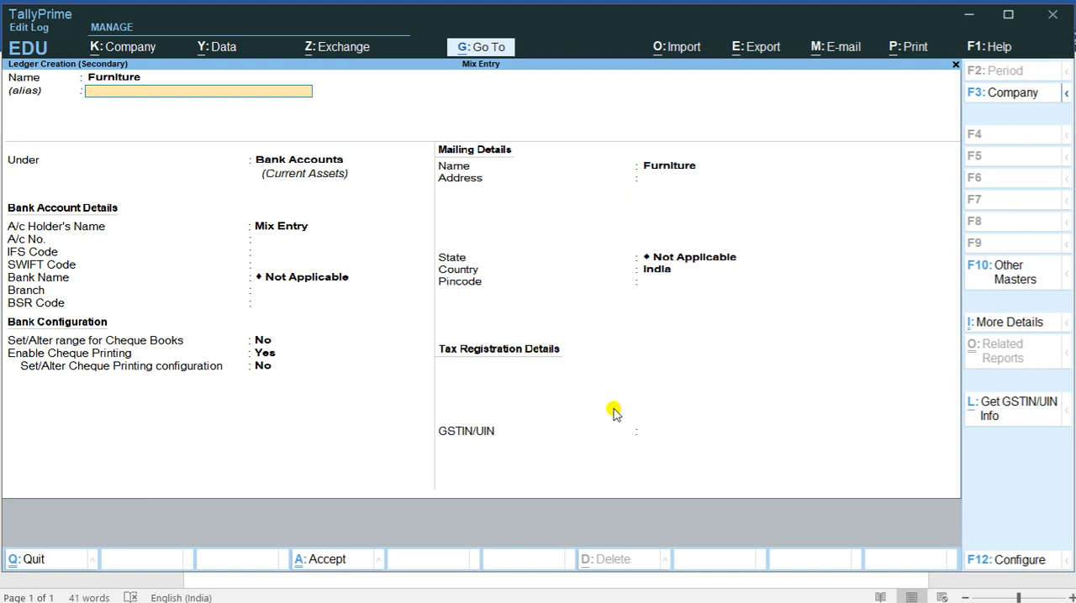
{"action": "key", "text": "Return"}
{"action": "type", "text": "fi"}
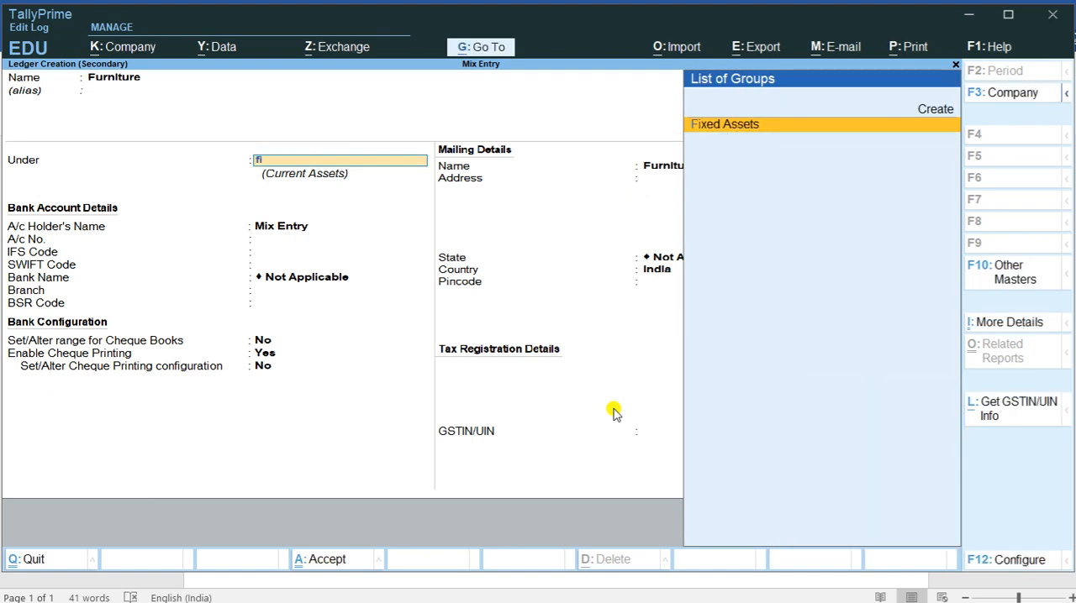
{"action": "key", "text": "Return"}
{"action": "key", "text": "ctrl+a"}
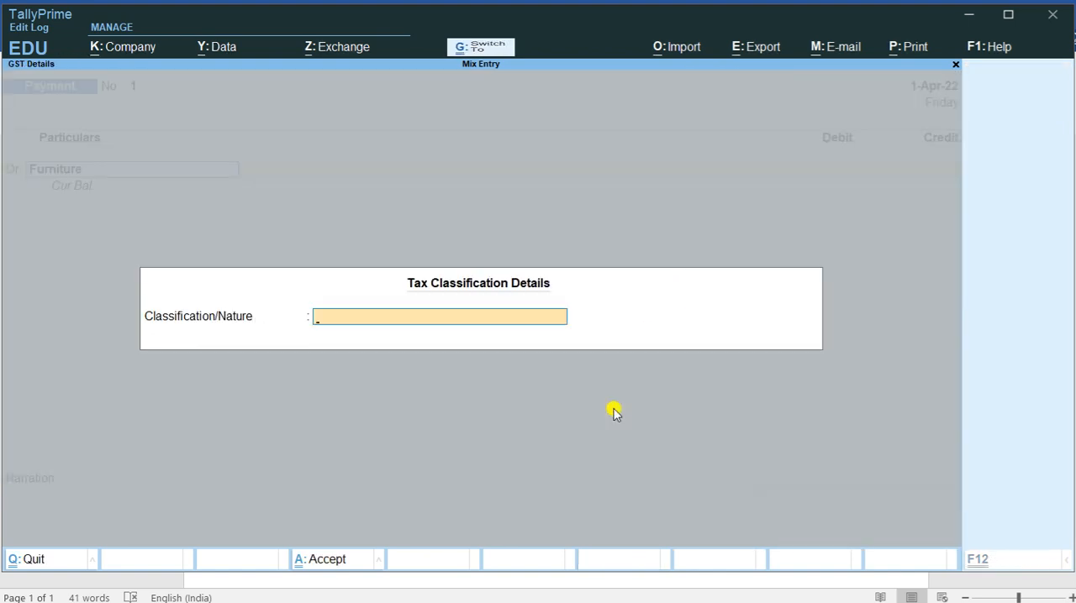
{"action": "key", "text": "Return"}
Step: Check the furniture purchase amount in Word, debit Furniture with 18000, credit Cash for the same amount, and save the voucher
{"action": "key", "text": "alt+Tab"}
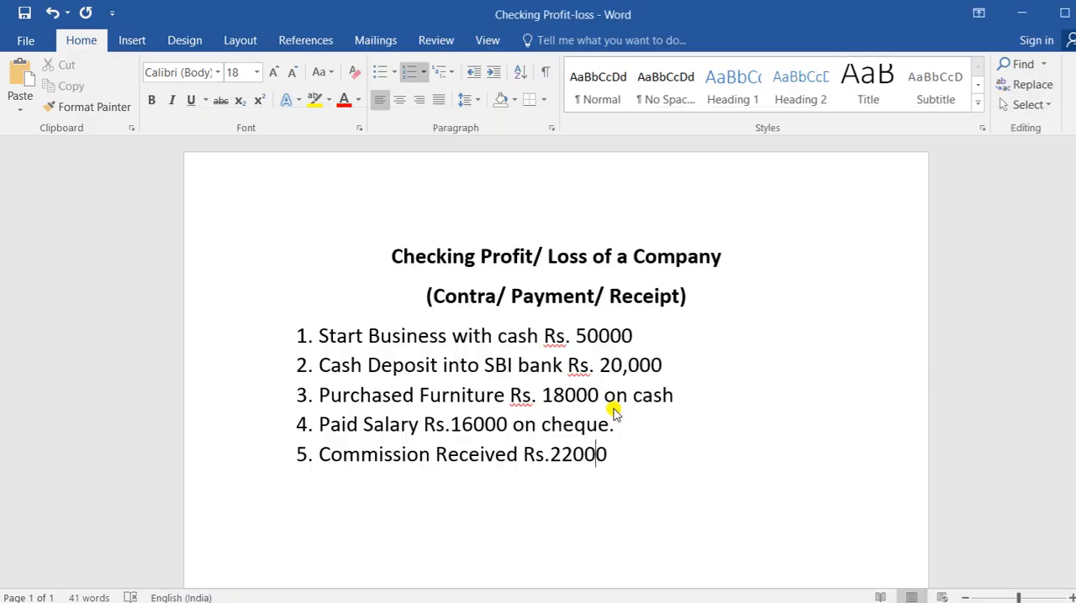
{"action": "key", "text": "alt+Tab"}
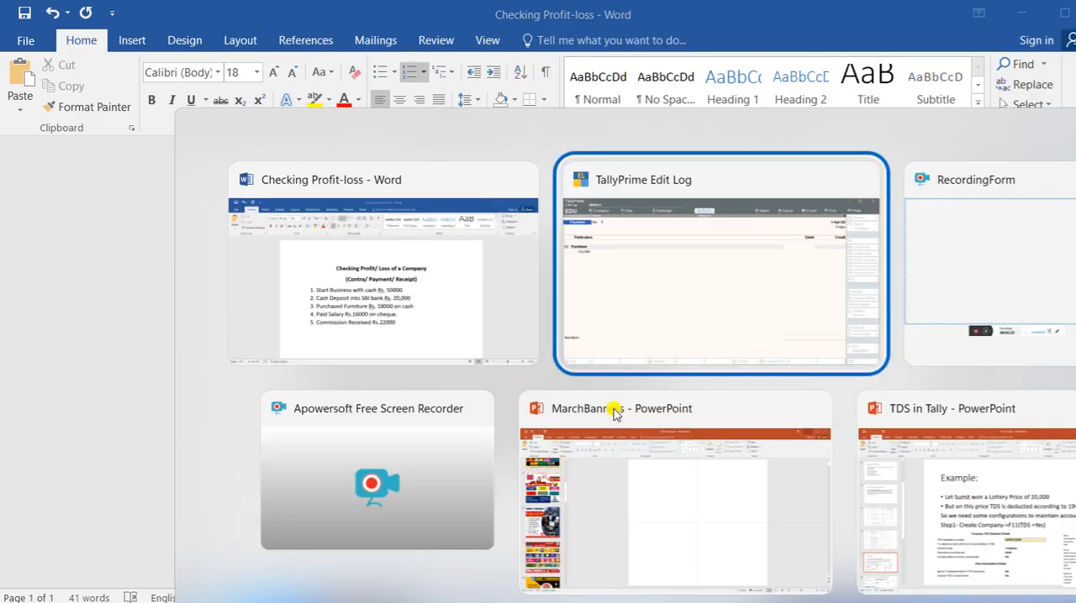
{"action": "type", "text": "18000"}
{"action": "key", "text": "Return"}
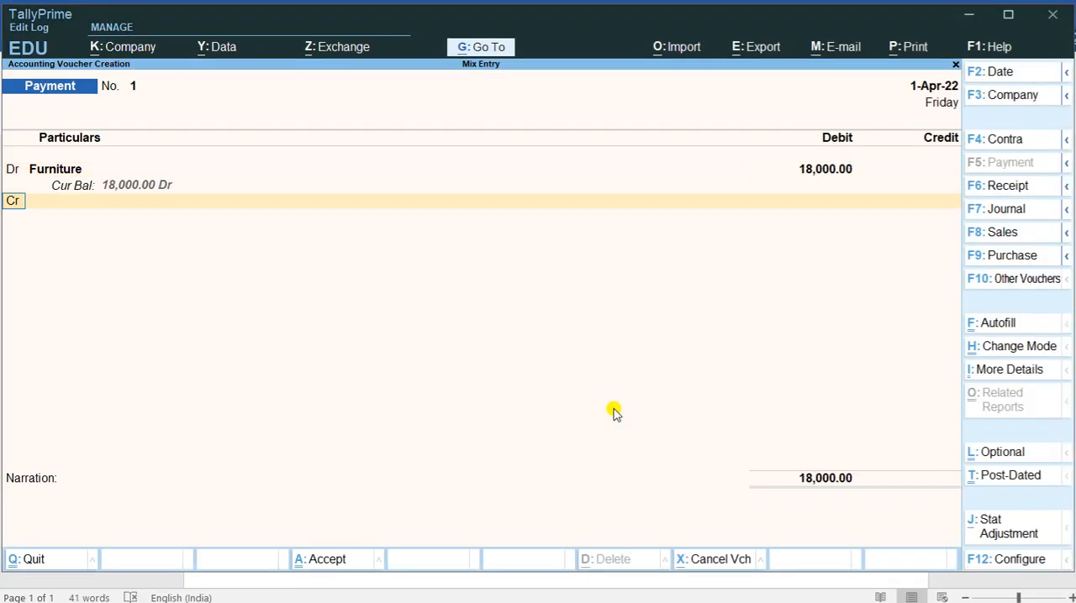
{"action": "key", "text": "Return"}
{"action": "key", "text": "Down"}
{"action": "key", "text": "Return"}
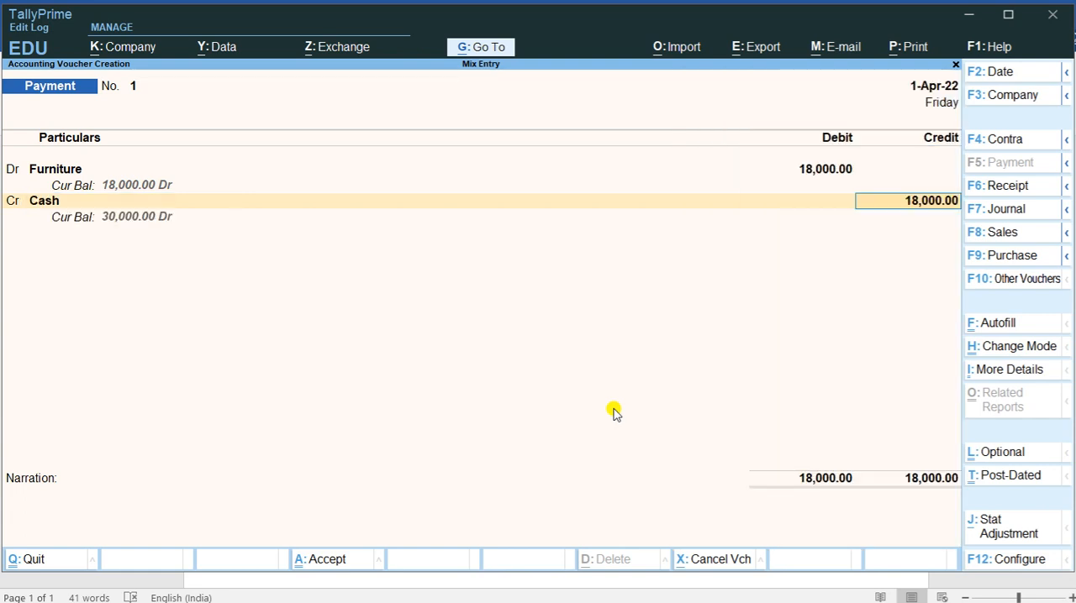
{"action": "key", "text": "ctrl+a"}
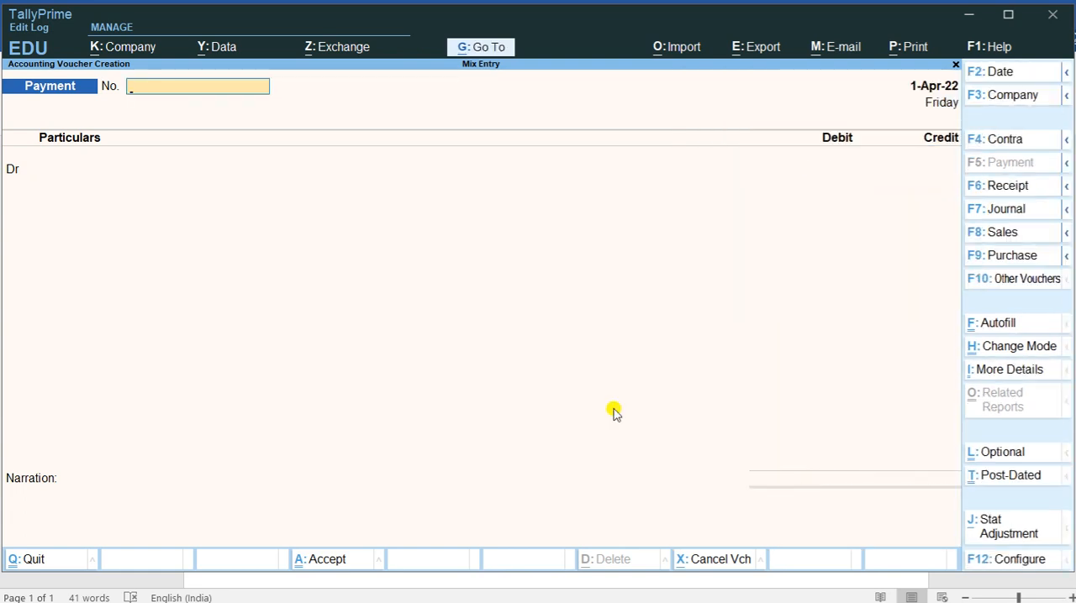
Step: Examine the Mix Entry Balance Sheet in detailed view, including its Fixed Assets side, and close the report
{"action": "key", "text": "Escape"}
{"action": "key", "text": "Down"}
{"action": "key", "text": "Down"}
{"action": "key", "text": "Down"}
{"action": "key", "text": "Return"}
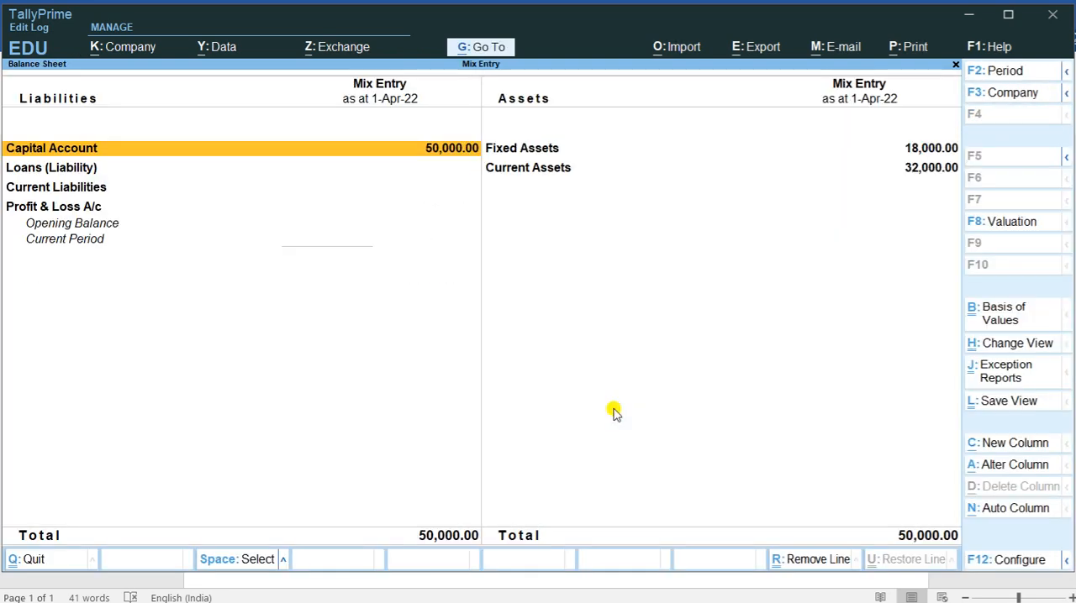
{"action": "key", "text": "alt"}
{"action": "key", "text": "alt+F5"}
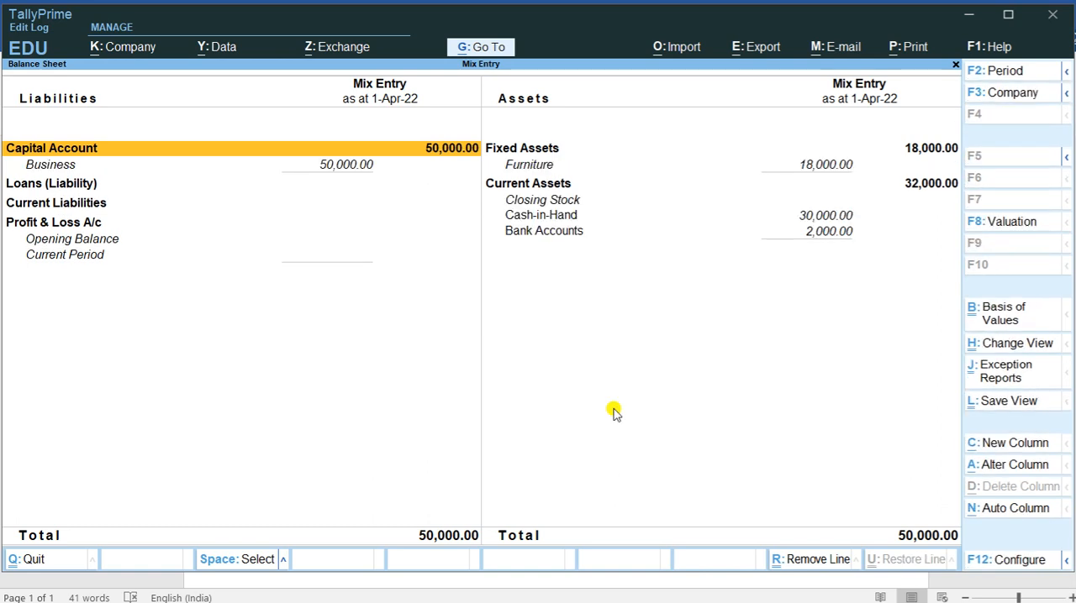
{"action": "key", "text": "Right"}
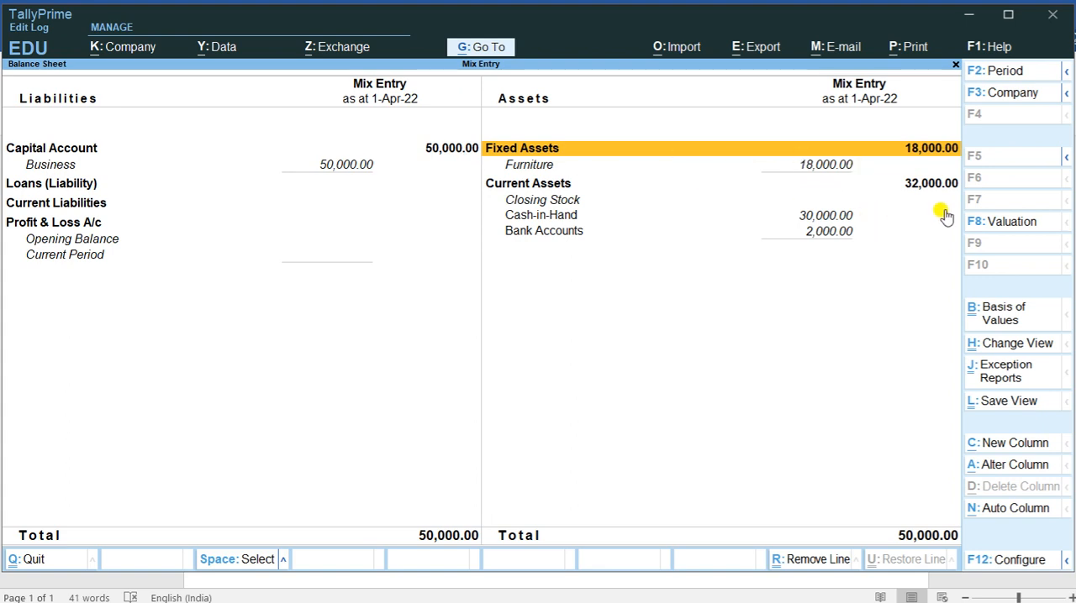
{"action": "key", "text": "Escape"}
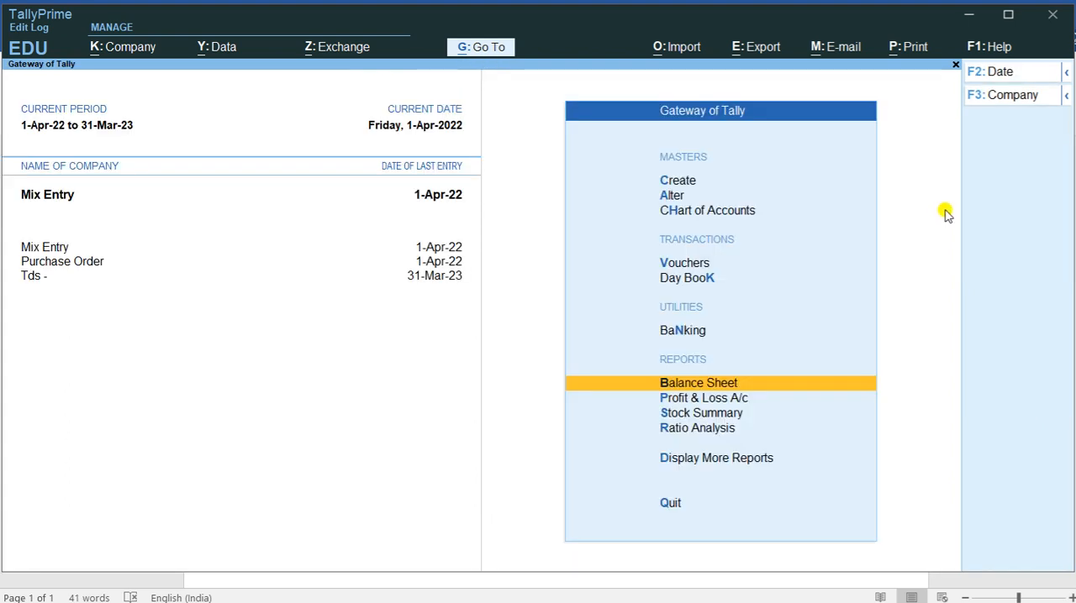
Step: Check the Profit & Loss A/c in detailed view and return to the Gateway of Tally
{"action": "key", "text": "p"}
{"action": "key", "text": "alt+F5"}
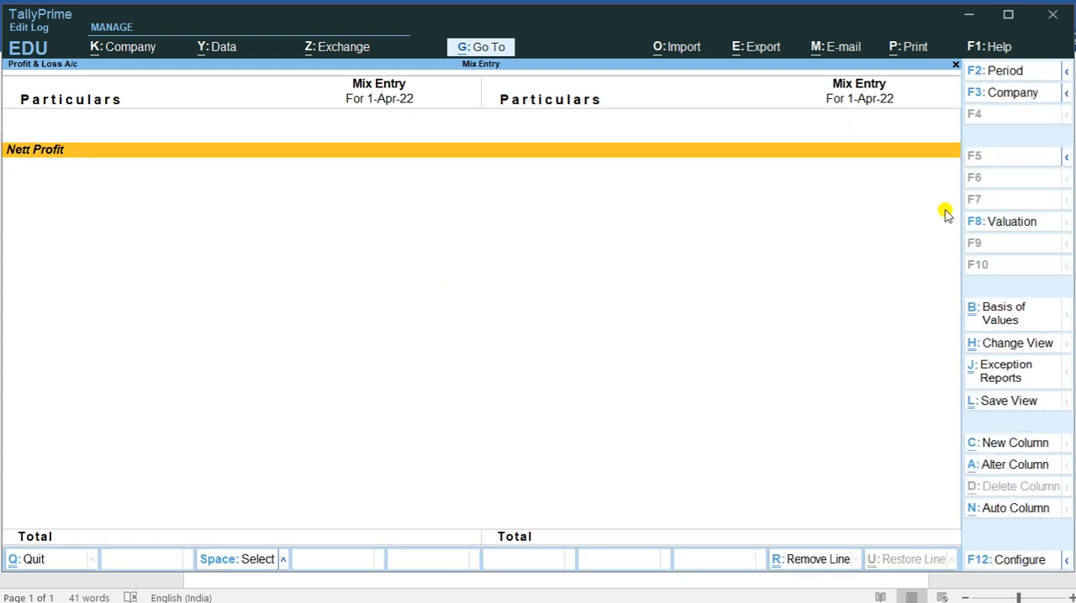
{"action": "key", "text": "Escape"}
Step: Open voucher entry, review the transaction list in the Word document, and switch back to TallyPrime
{"action": "key", "text": "Up"}
{"action": "key", "text": "Up"}
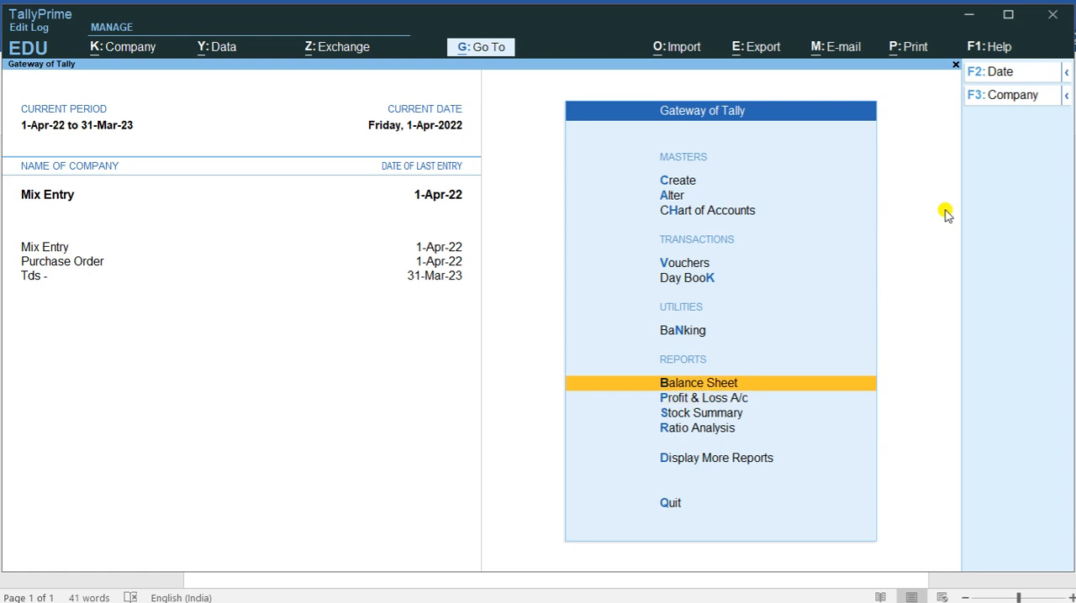
{"action": "key", "text": "Up"}
{"action": "key", "text": "Up"}
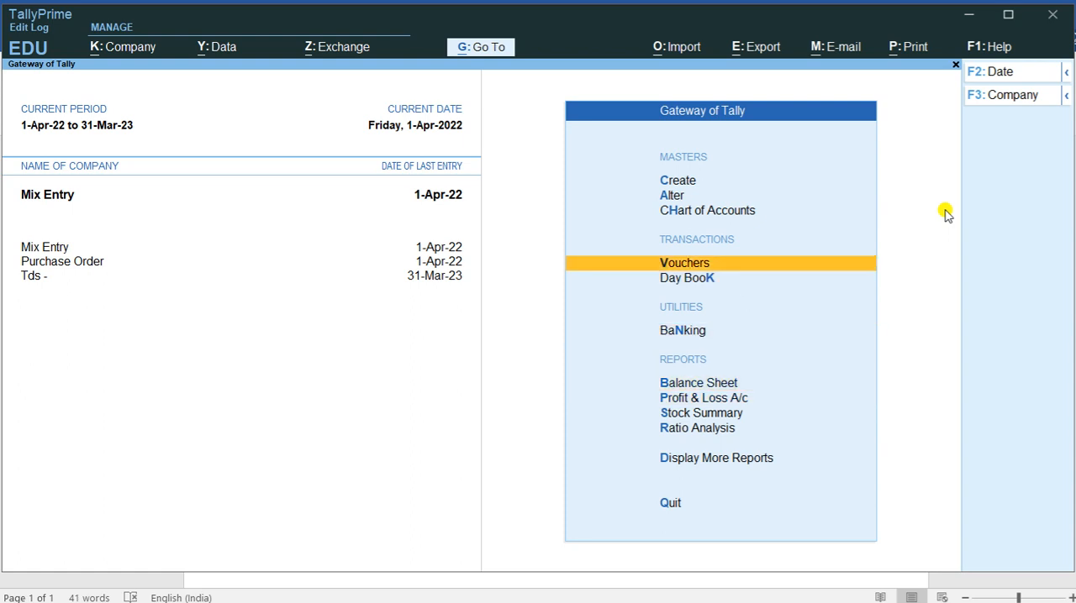
{"action": "key", "text": "Return"}
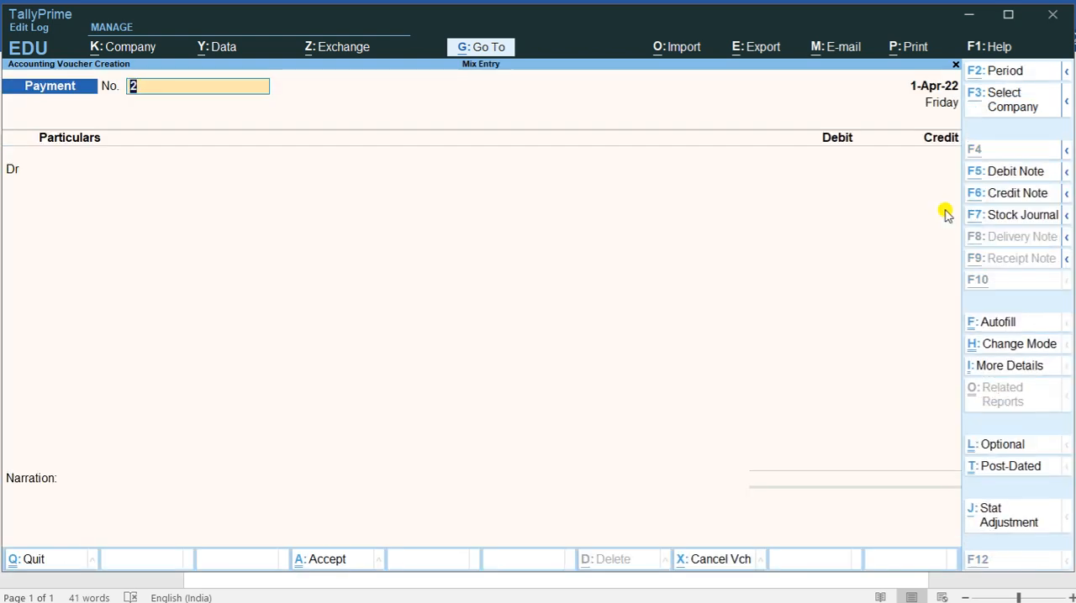
{"action": "key", "text": "alt+Tab"}
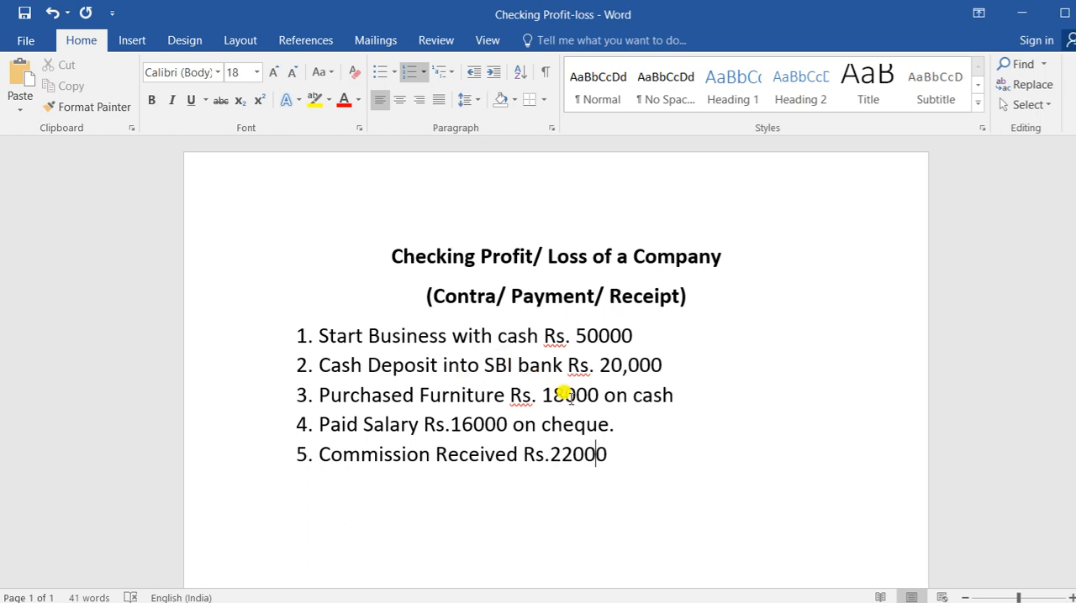
{"action": "key", "text": "alt+Tab"}
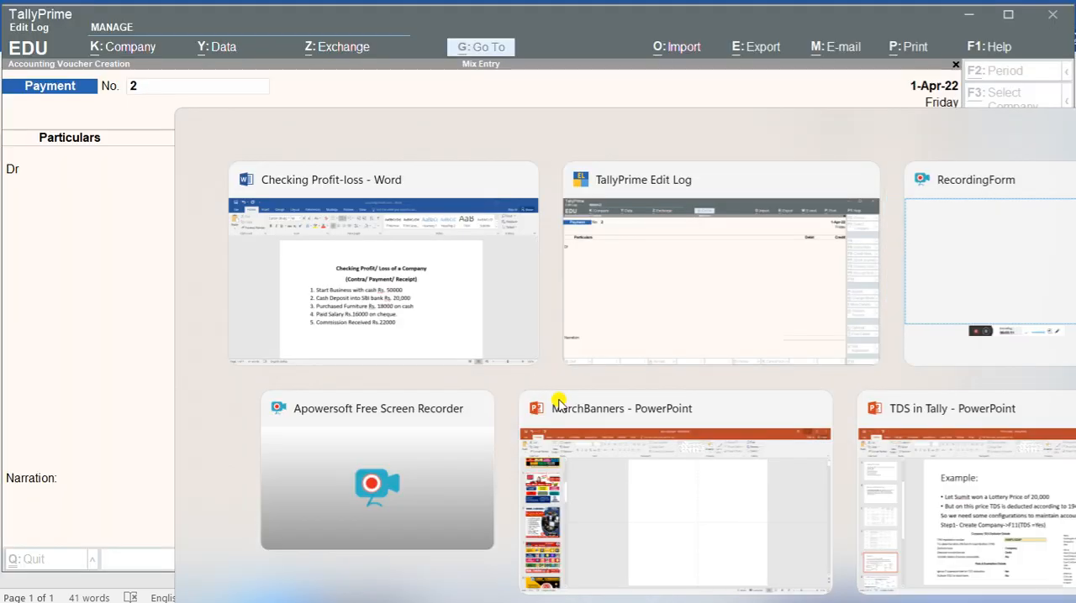
Step: Leave voucher entry and open the recorded Contra voucher for alteration from the Day Book
{"action": "key", "text": "Escape"}
{"action": "key", "text": "Down"}
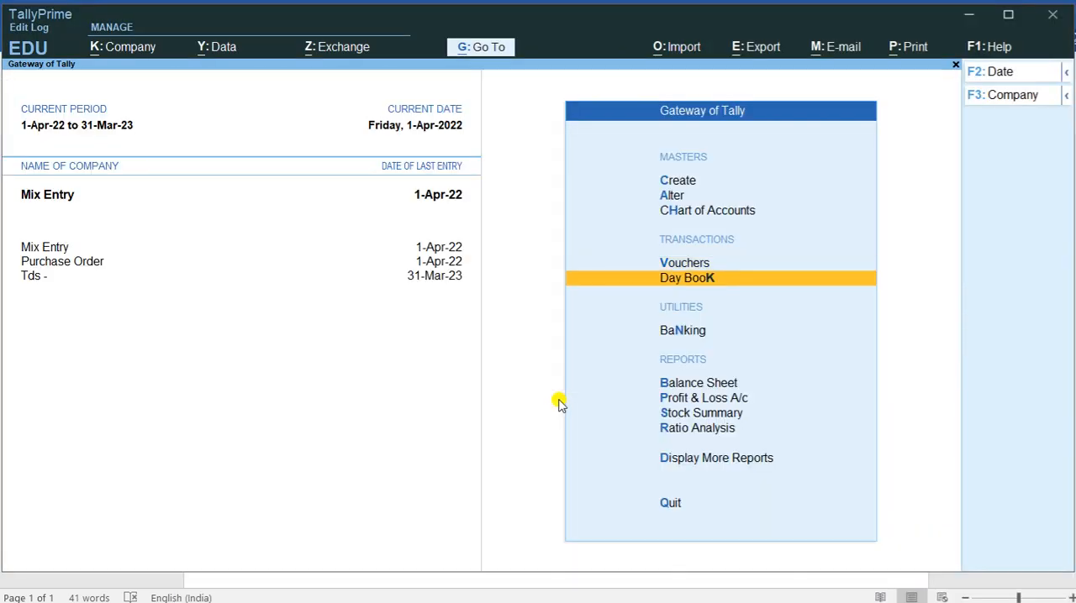
{"action": "key", "text": "Return"}
Step: Set the Cash credit and the Sbi Bank debit to 20,000 in the Contra voucher and save it
{"action": "key", "text": "Return"}
{"action": "key", "text": "Return"}
{"action": "key", "text": "Return"}
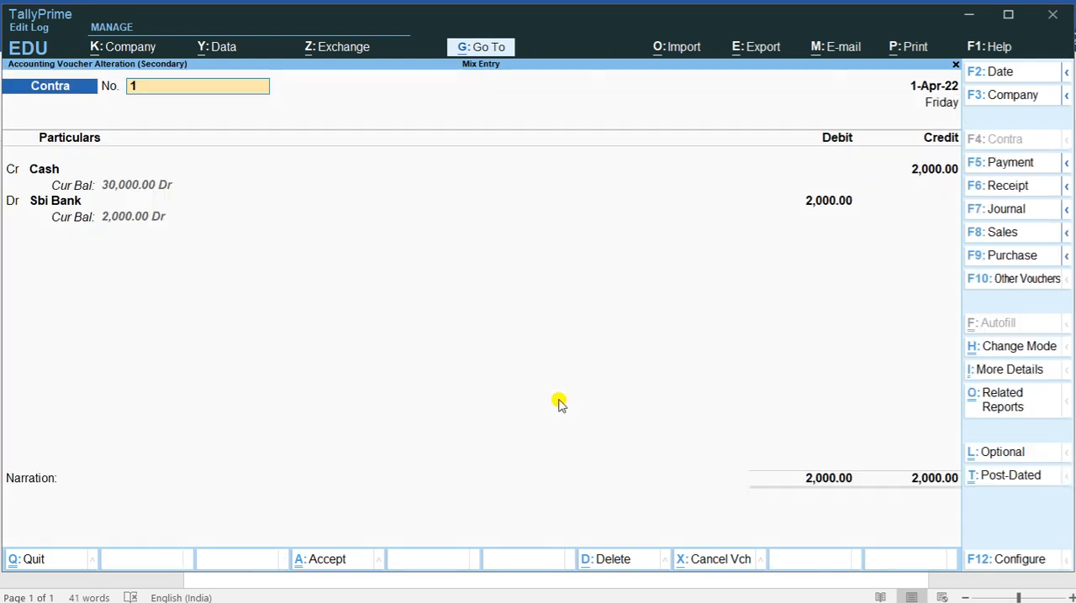
{"action": "key", "text": "Return"}
{"action": "key", "text": "Return"}
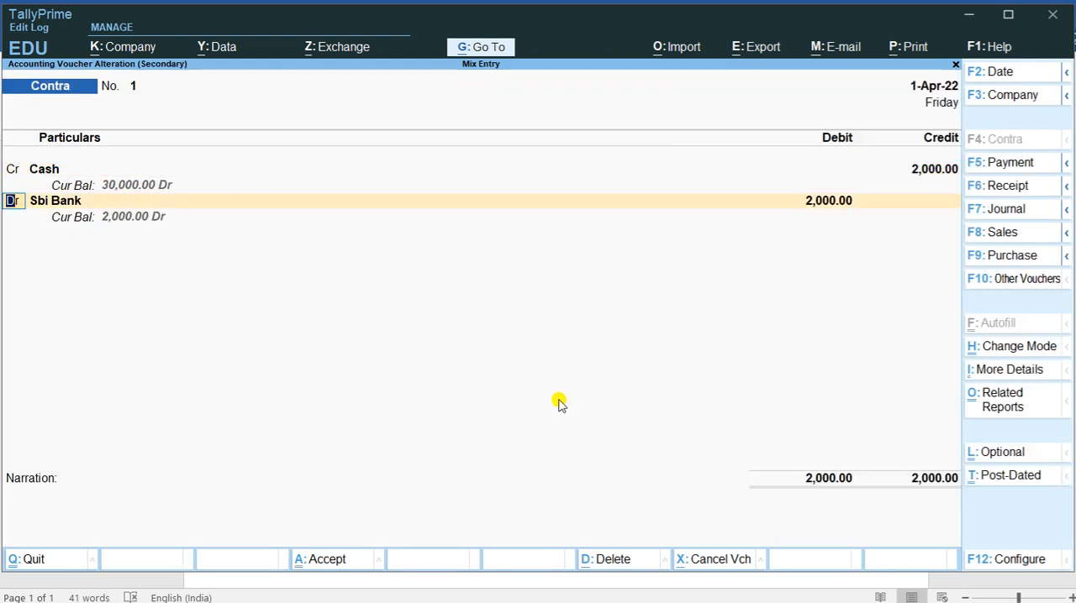
{"action": "key", "text": "BackSpace"}
{"action": "type", "text": "20,000"}
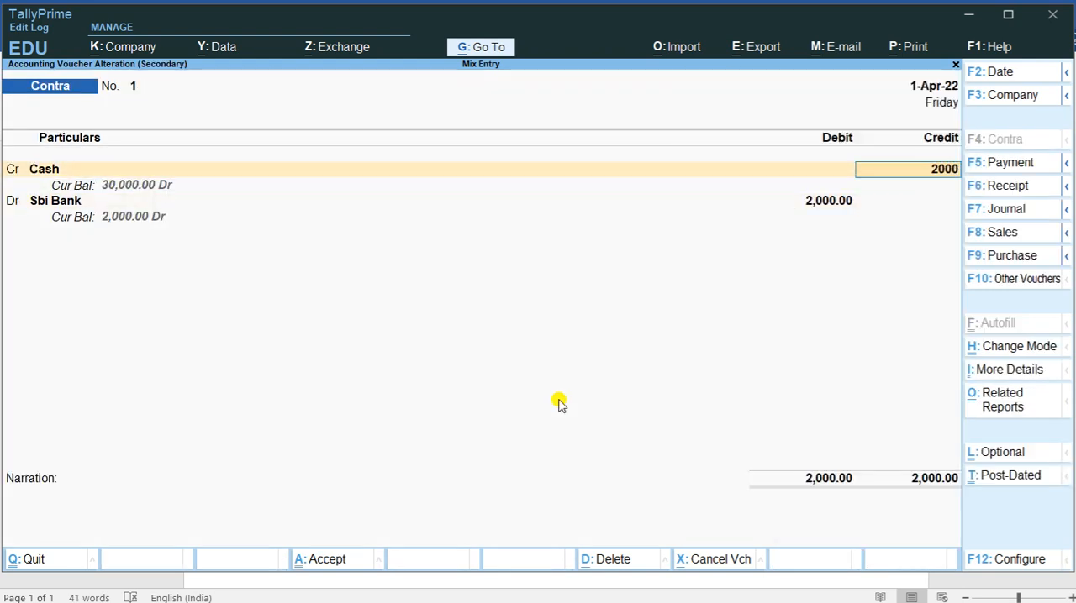
{"action": "key", "text": "Return"}
{"action": "key", "text": "Return"}
{"action": "key", "text": "Return"}
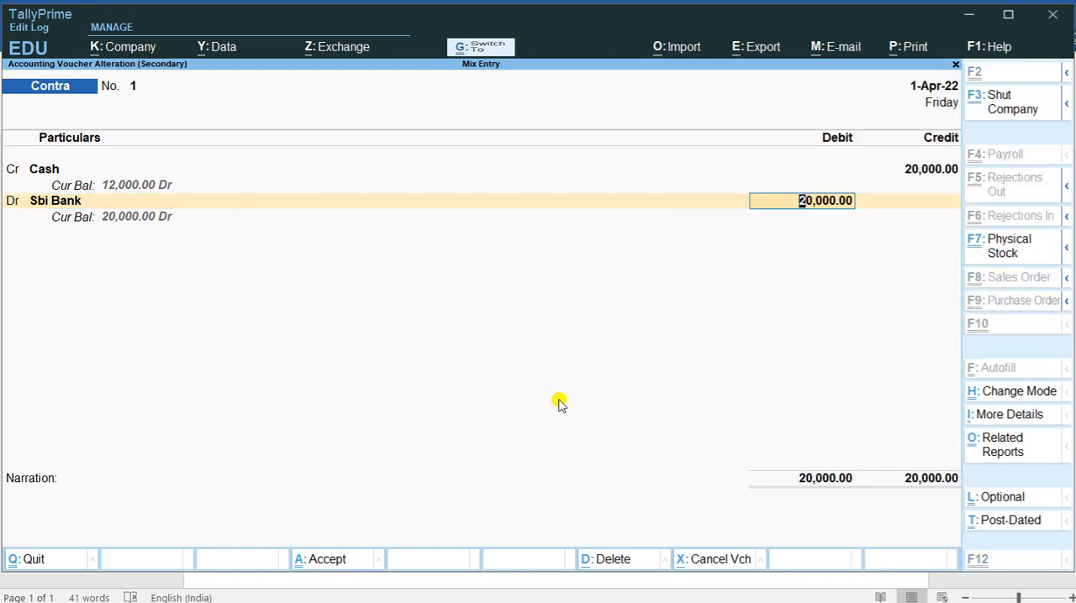
{"action": "key", "text": "ctrl+a"}
Step: Exit the Day Book, dismiss the quit prompt, and open a new Payment voucher
{"action": "key", "text": "Escape"}
{"action": "key", "text": "Escape"}
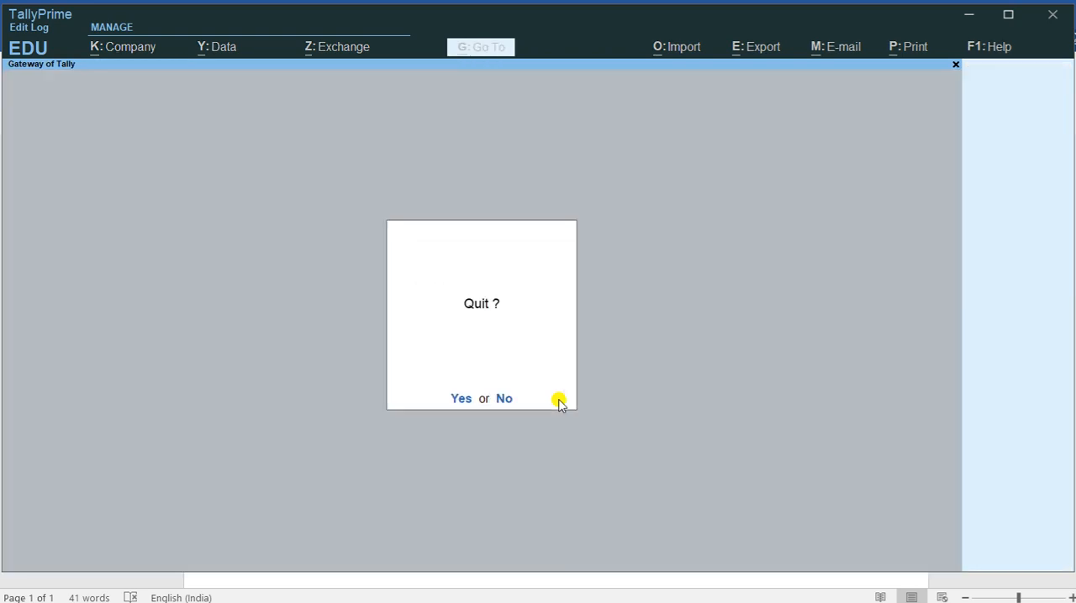
{"action": "key", "text": "Escape"}
{"action": "key", "text": "Up"}
{"action": "key", "text": "Up"}
{"action": "key", "text": "Up"}
{"action": "key", "text": "Up"}
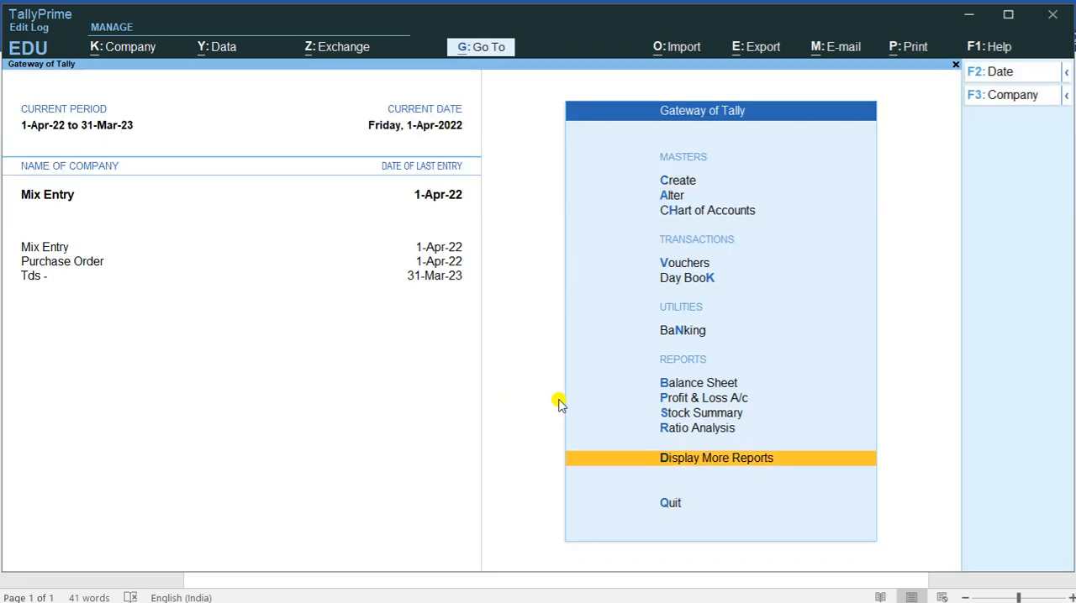
{"action": "key", "text": "Up"}
{"action": "key", "text": "Up"}
{"action": "key", "text": "Up"}
{"action": "key", "text": "Up"}
{"action": "left_click", "coordinate": [560, 404]}
{"action": "key", "text": "Return"}
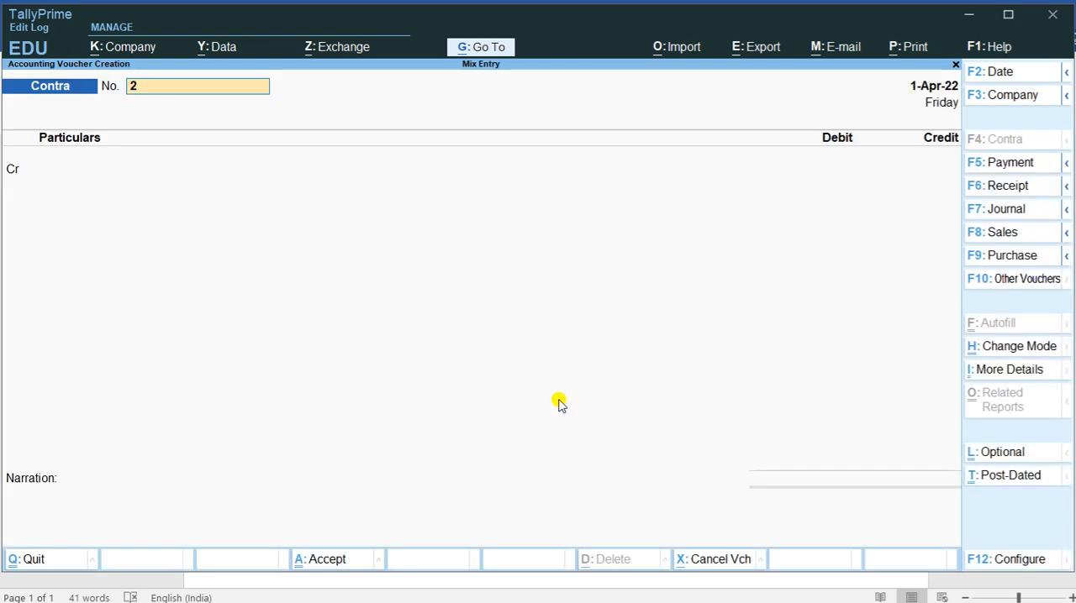
{"action": "key", "text": "F5"}
Step: Create a Salary ledger under Indirect Expenses for the debit line and accept a blank tax classification
{"action": "key", "text": "Return"}
{"action": "key", "text": "Up"}
{"action": "key", "text": "Up"}
{"action": "type", "text": "alary"}
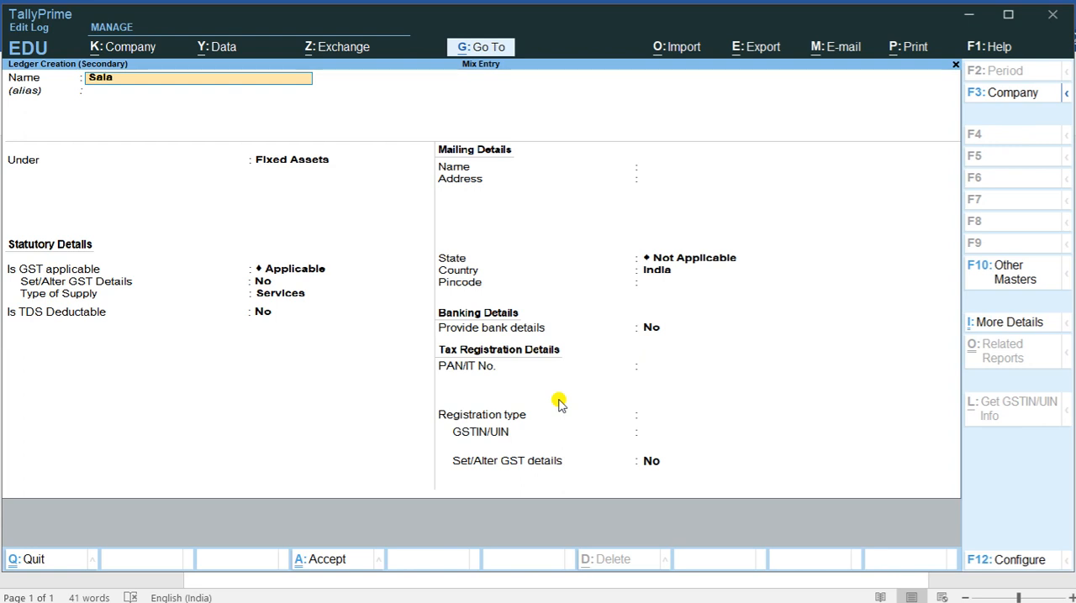
{"action": "key", "text": "Return"}
{"action": "type", "text": "Indirect Expen"}
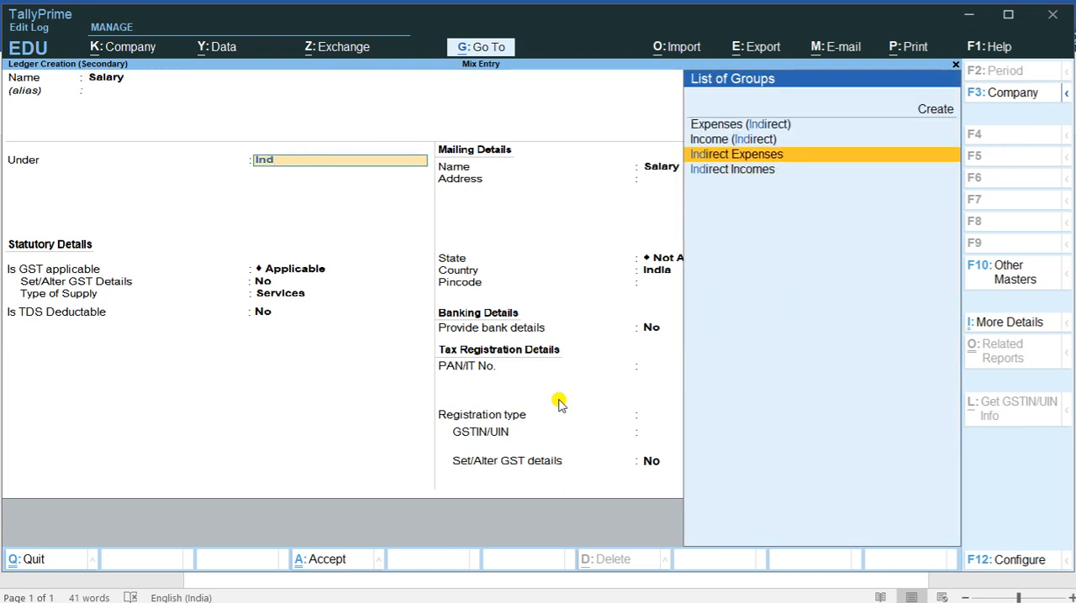
{"action": "key", "text": "Return"}
{"action": "key", "text": "ctrl+a"}
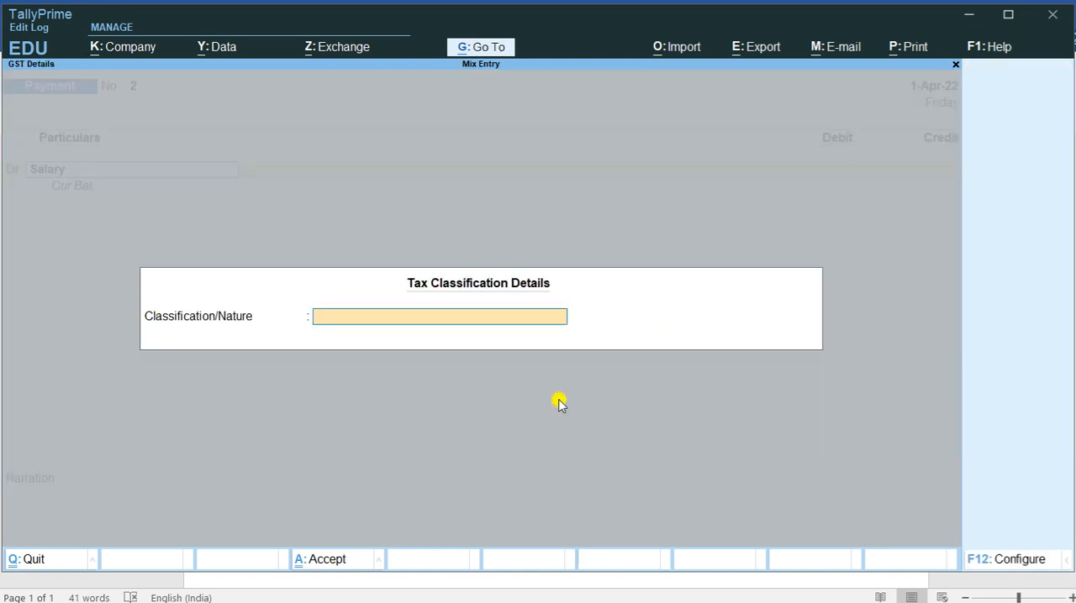
{"action": "key", "text": "ctrl+a"}
Step: Debit Salary with 18,000, credit Sbi Bank for the same amount, and save the Payment voucher
{"action": "type", "text": "18000"}
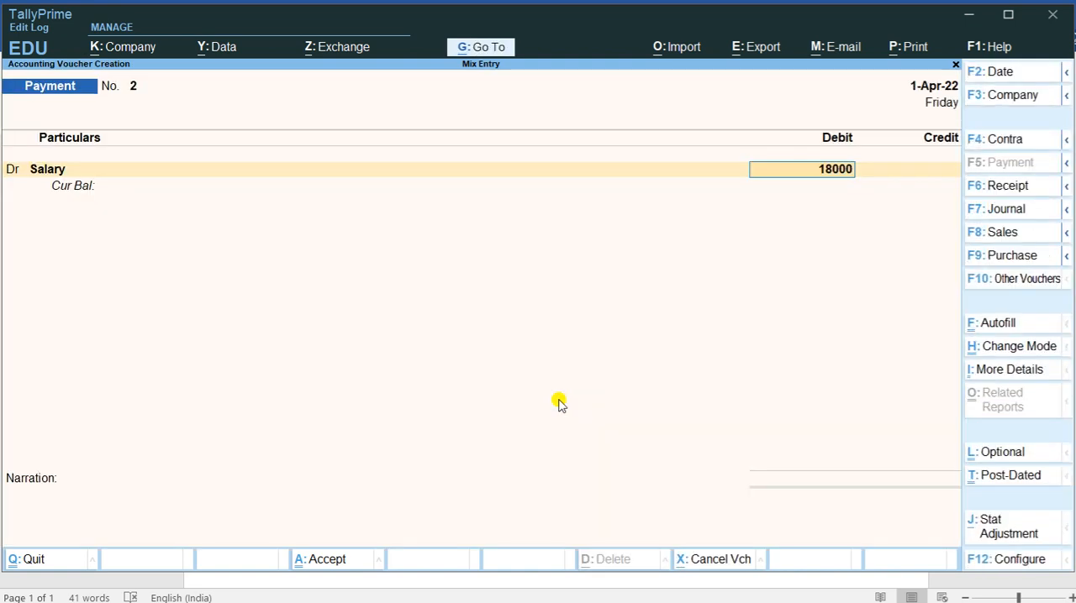
{"action": "key", "text": "Return"}
{"action": "key", "text": "Return"}
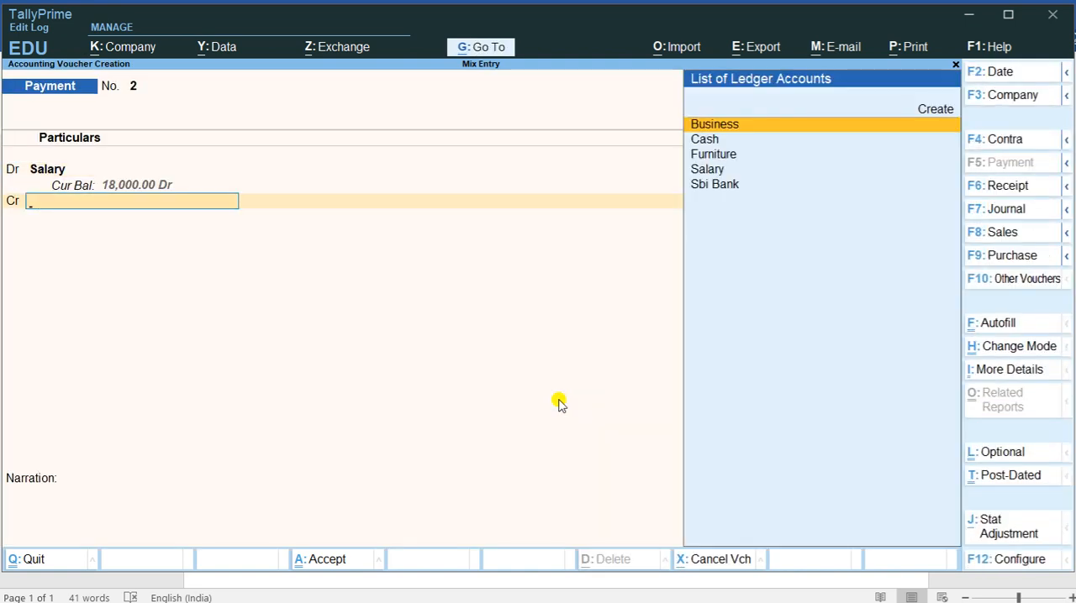
{"action": "key", "text": "Down"}
{"action": "key", "text": "Down"}
{"action": "key", "text": "Down"}
{"action": "key", "text": "Down"}
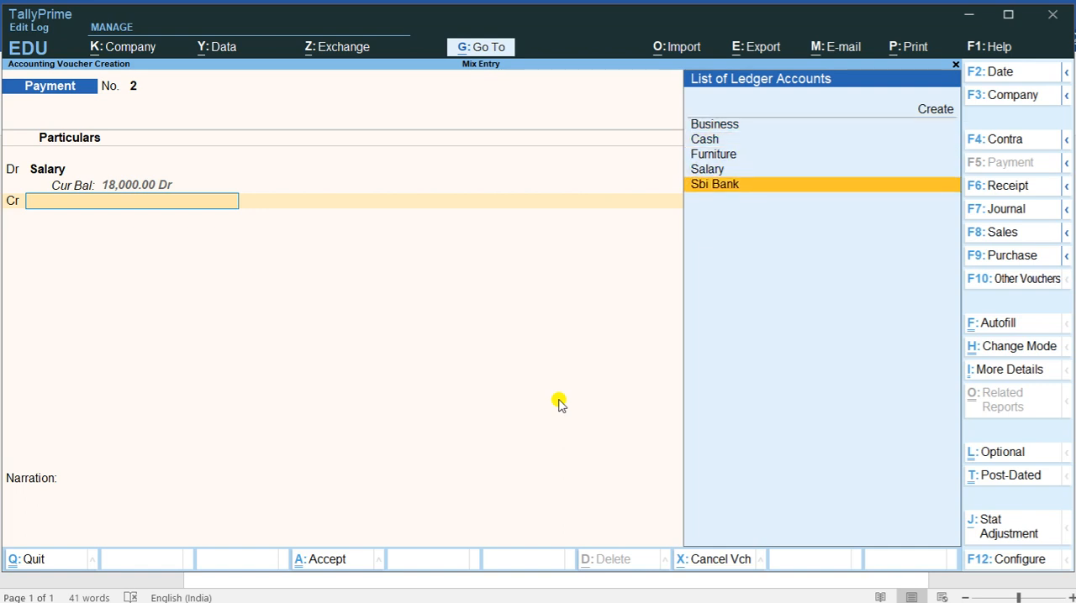
{"action": "key", "text": "Return"}
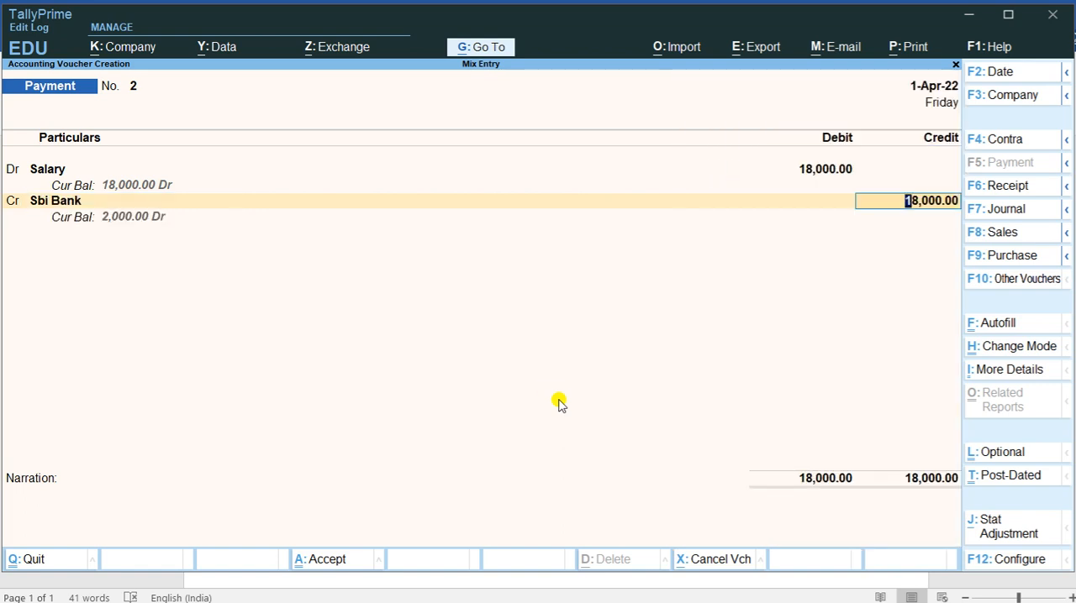
{"action": "key", "text": "ctrl+a"}
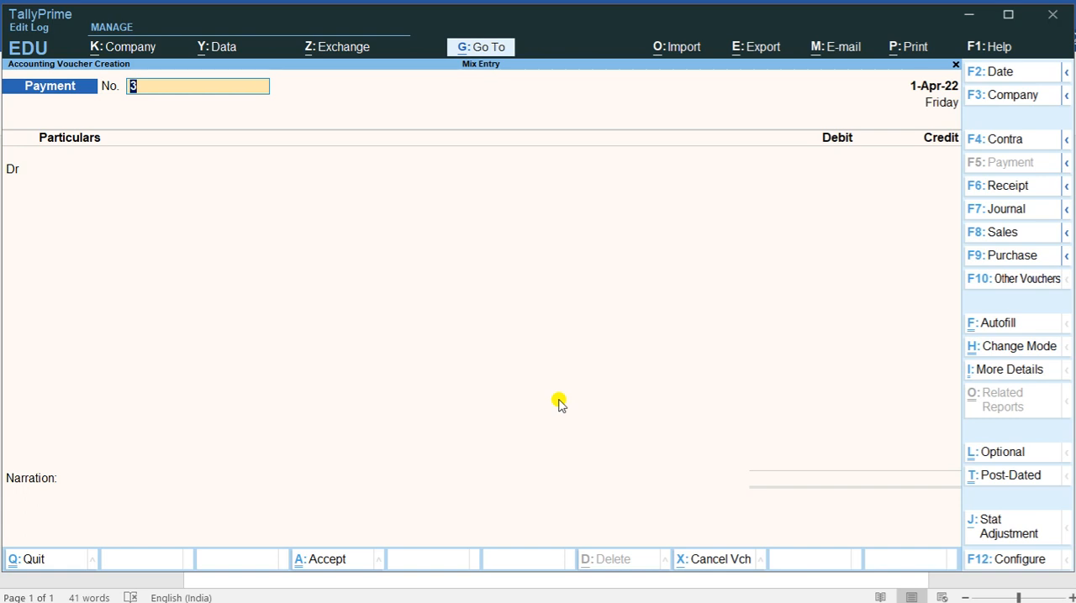
Step: Leave voucher entry and open the Balance Sheet of Mix Entry in detailed view
{"action": "key", "text": "Escape"}
{"action": "key", "text": "y"}
{"action": "key", "text": "Down"}
{"action": "key", "text": "Down"}
{"action": "key", "text": "Down"}
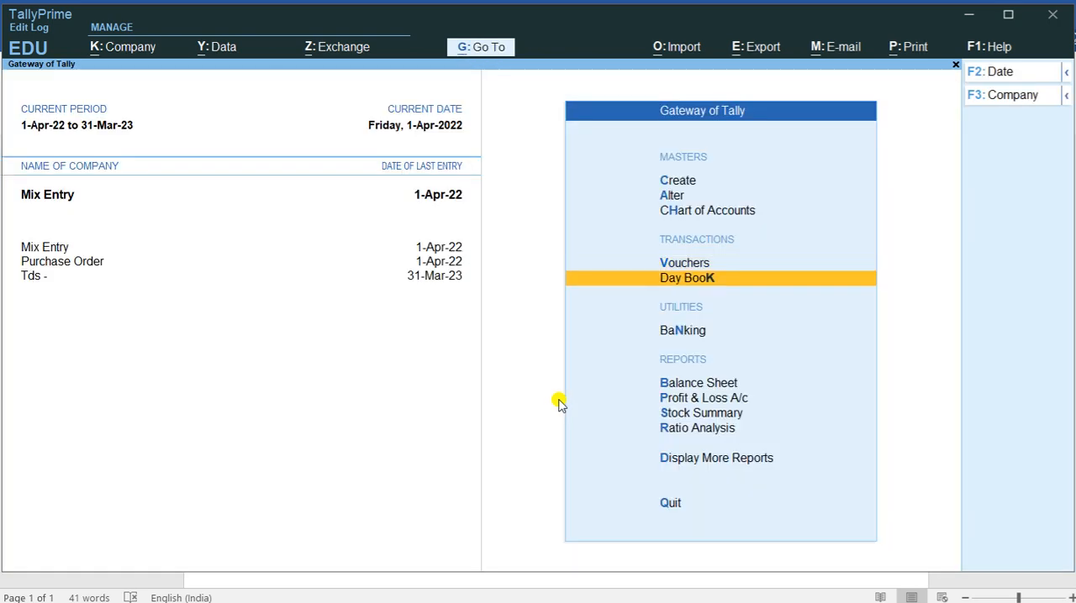
{"action": "key", "text": "Return"}
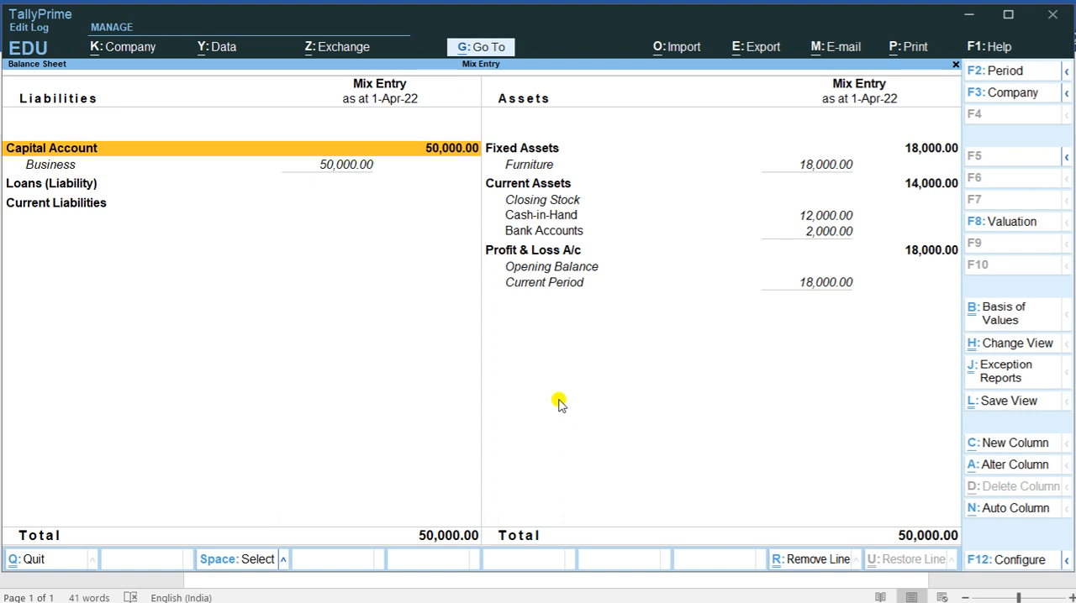
Step: Examine the Current Assets, cash, bank and Profit & Loss A/c lines on the assets side of the Balance Sheet
{"action": "key", "text": "Right"}
{"action": "key", "text": "Down"}
{"action": "key", "text": "Down"}
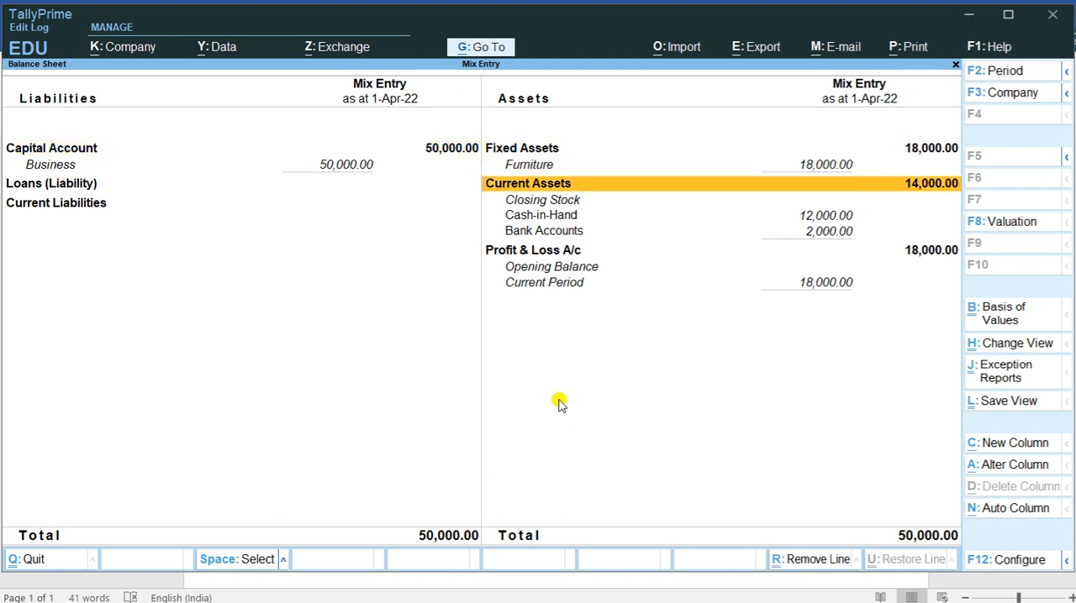
{"action": "key", "text": "Down"}
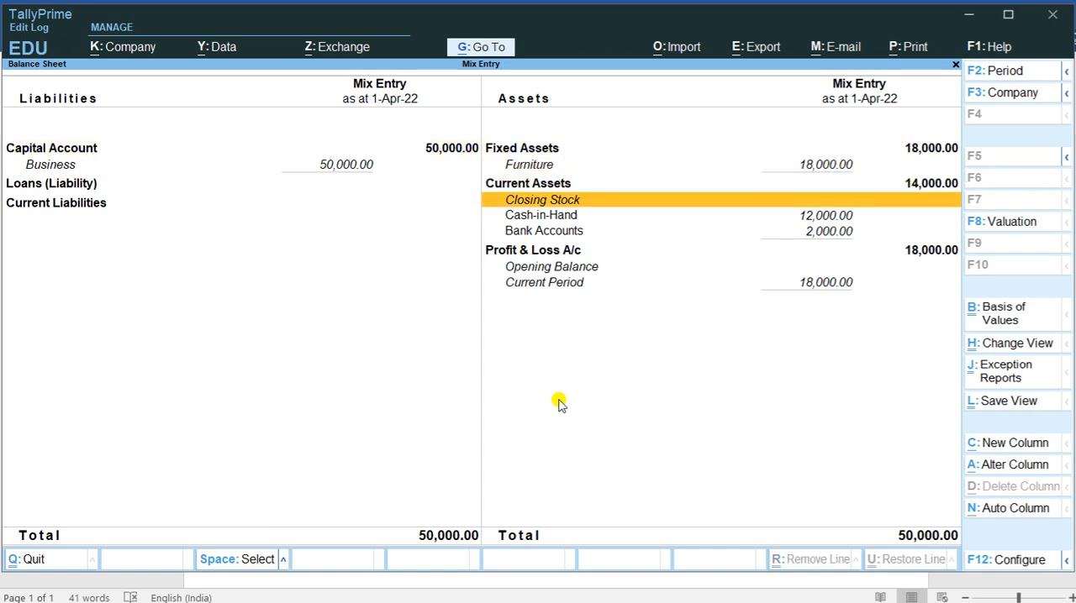
{"action": "key", "text": "Down"}
{"action": "key", "text": "Down"}
{"action": "key", "text": "Up"}
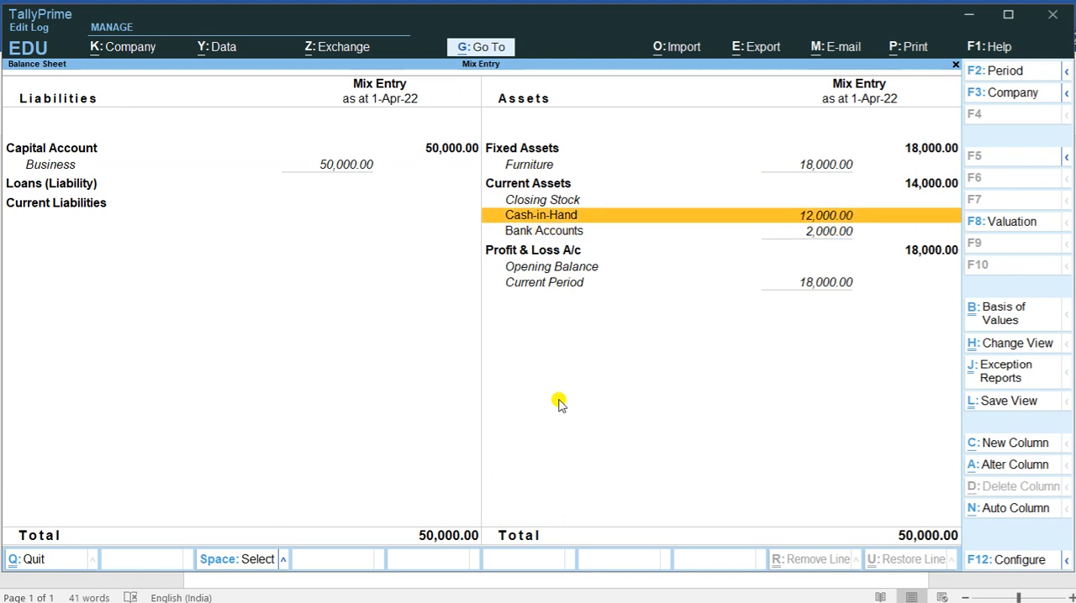
{"action": "key", "text": "Down"}
{"action": "key", "text": "Down"}
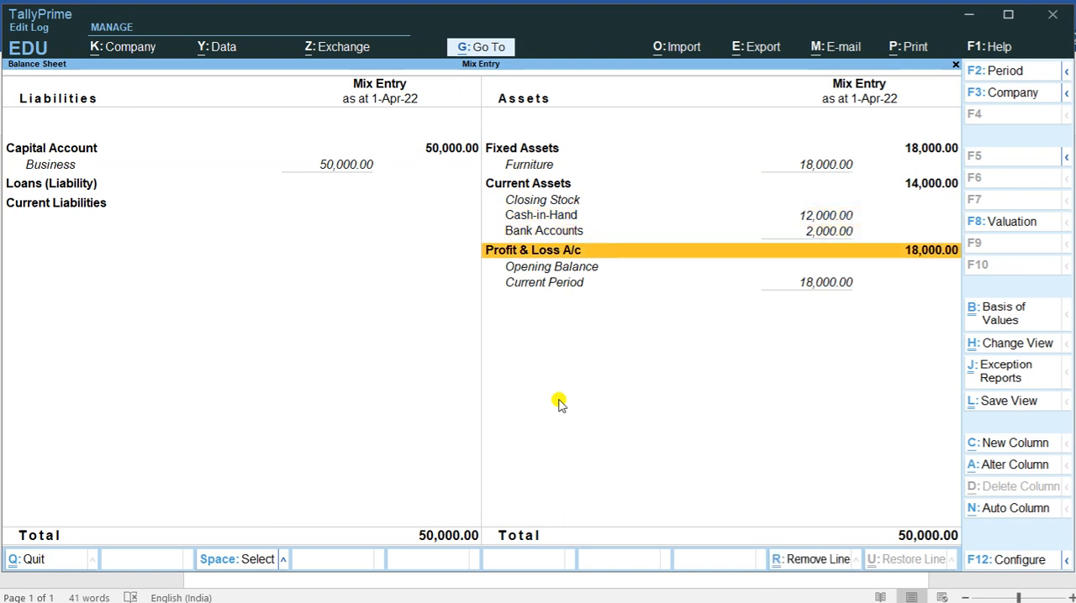
{"action": "key", "text": "Up"}
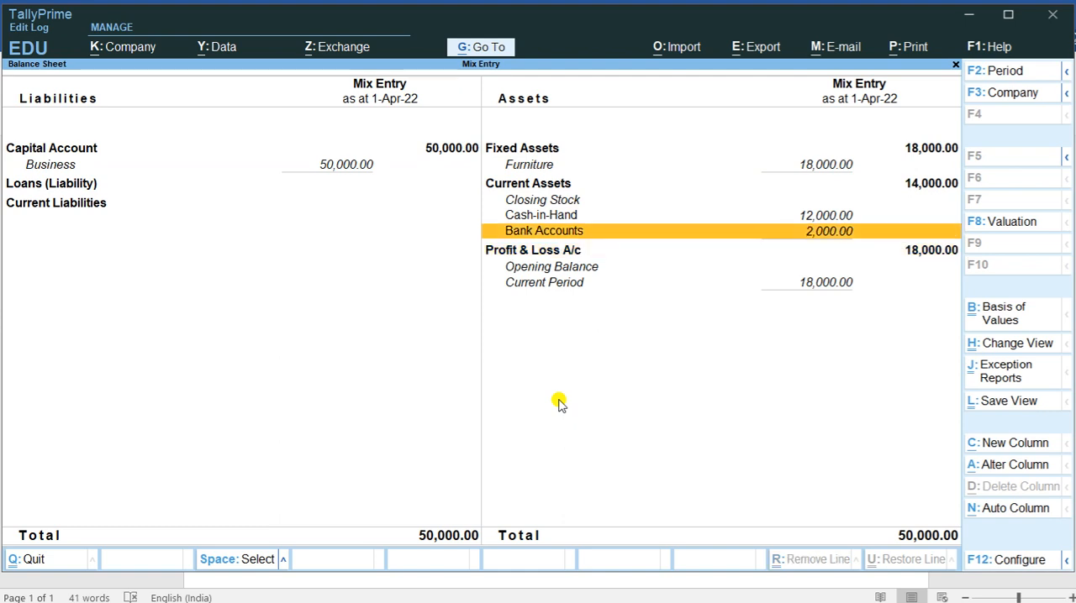
Step: Exit the Balance Sheet, dismiss the quit prompt, and open voucher creation again
{"action": "key", "text": "Escape"}
{"action": "key", "text": "Escape"}
{"action": "key", "text": "n"}
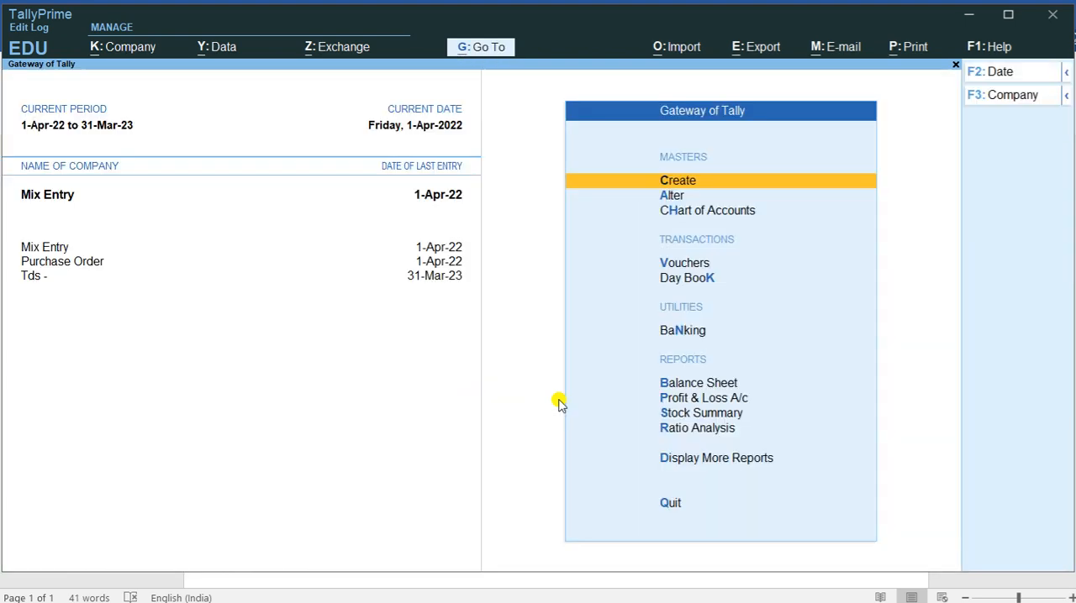
{"action": "key", "text": "Up"}
{"action": "key", "text": "Up"}
{"action": "key", "text": "Up"}
{"action": "key", "text": "Up"}
{"action": "key", "text": "Up"}
{"action": "key", "text": "Up"}
{"action": "key", "text": "Up"}
{"action": "key", "text": "Up"}
{"action": "key", "text": "Up"}
{"action": "key", "text": "Up"}
{"action": "key", "text": "Down"}
{"action": "key", "text": "Return"}
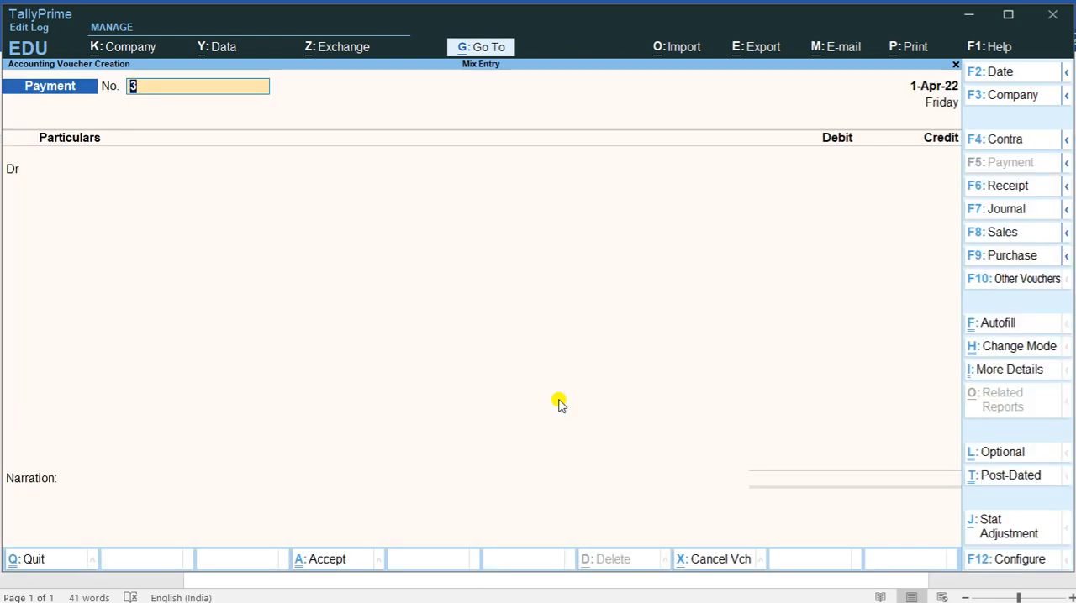
Step: Check the commission transaction in the Word list, return to TallyPrime and start a new Receipt voucher
{"action": "key", "text": "alt+Tab"}
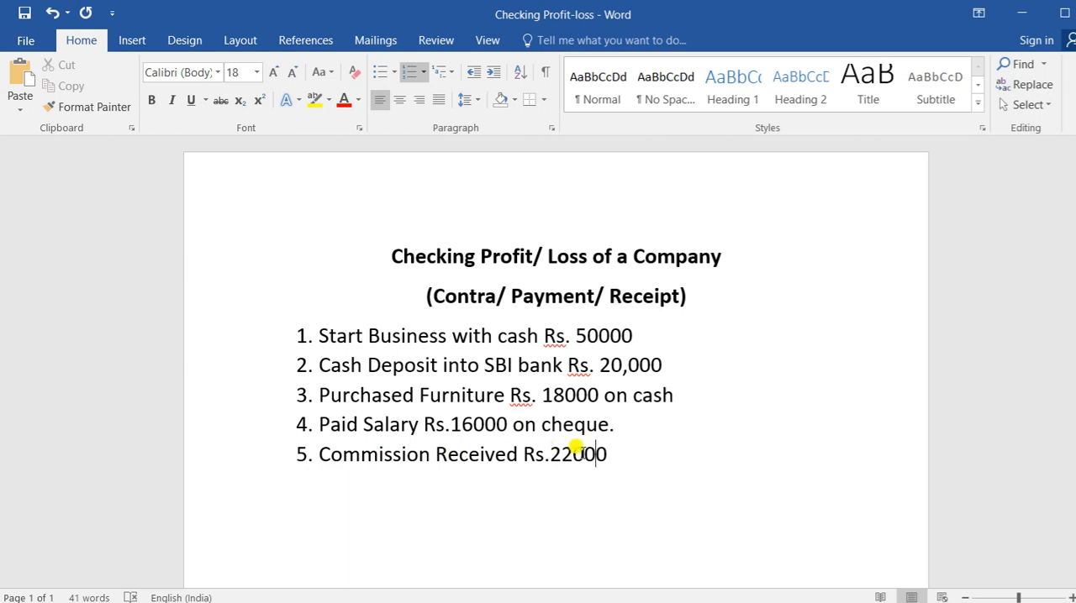
{"action": "key", "text": "alt+Tab"}
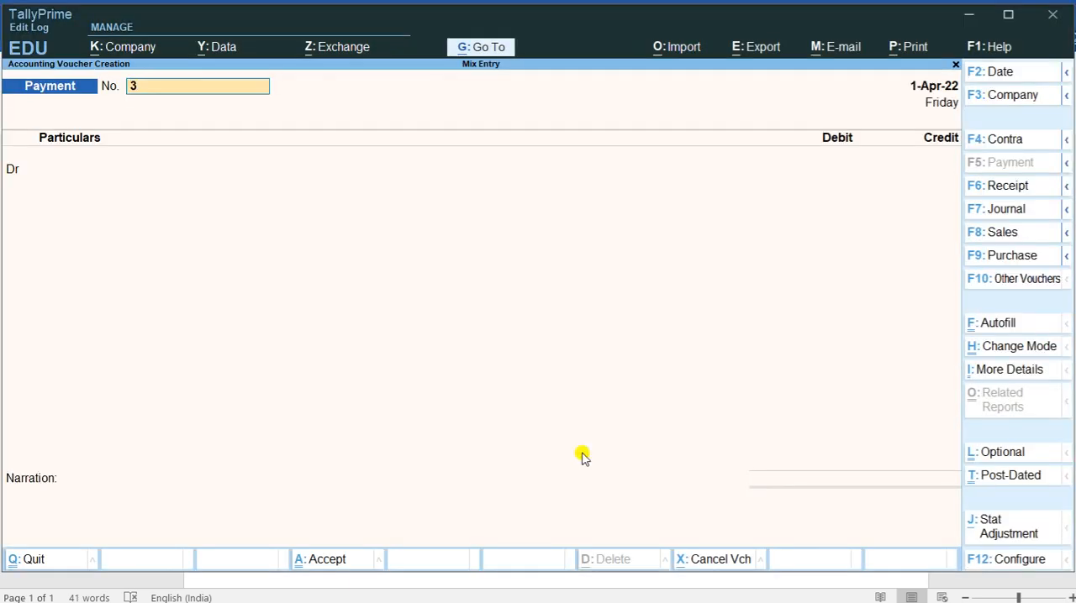
{"action": "key", "text": "F6"}
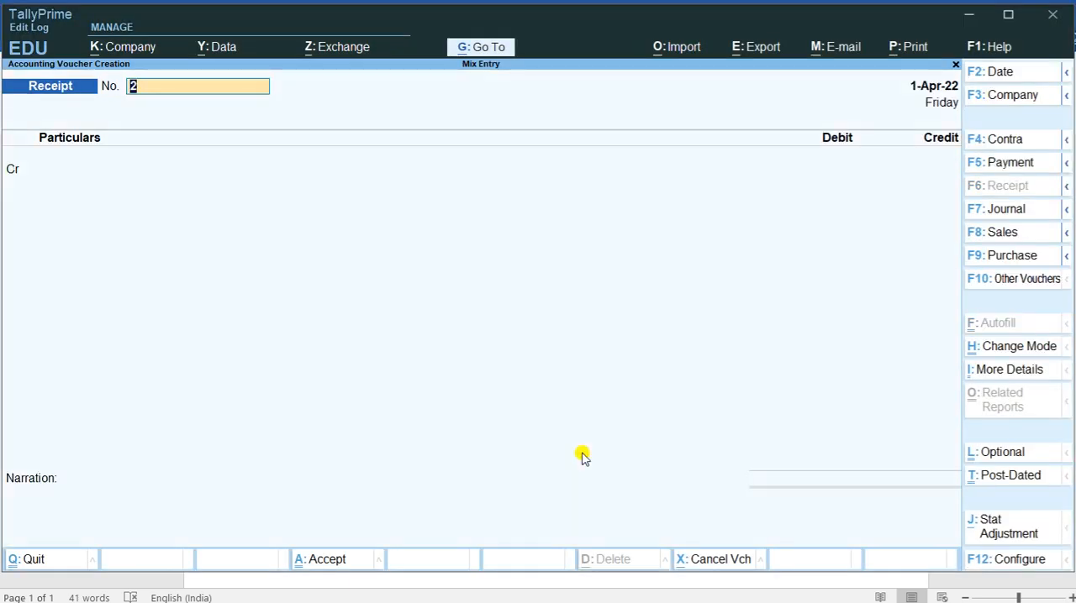
{"action": "key", "text": "Return"}
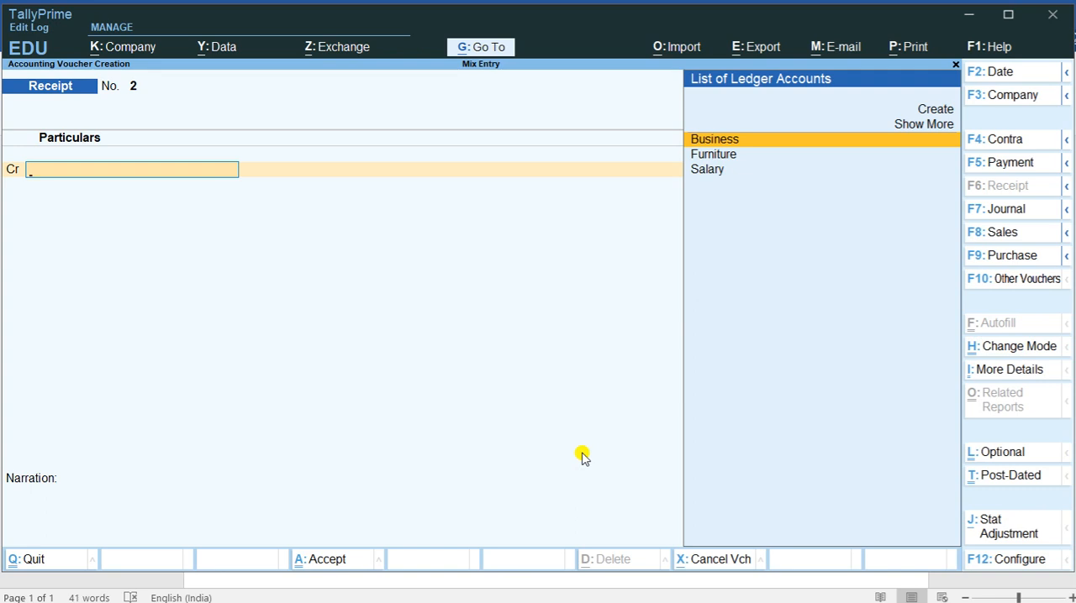
Step: Create a ledger named Comm under Indirect Incomes for the credit line of the Receipt voucher
{"action": "key", "text": "Up"}
{"action": "key", "text": "Up"}
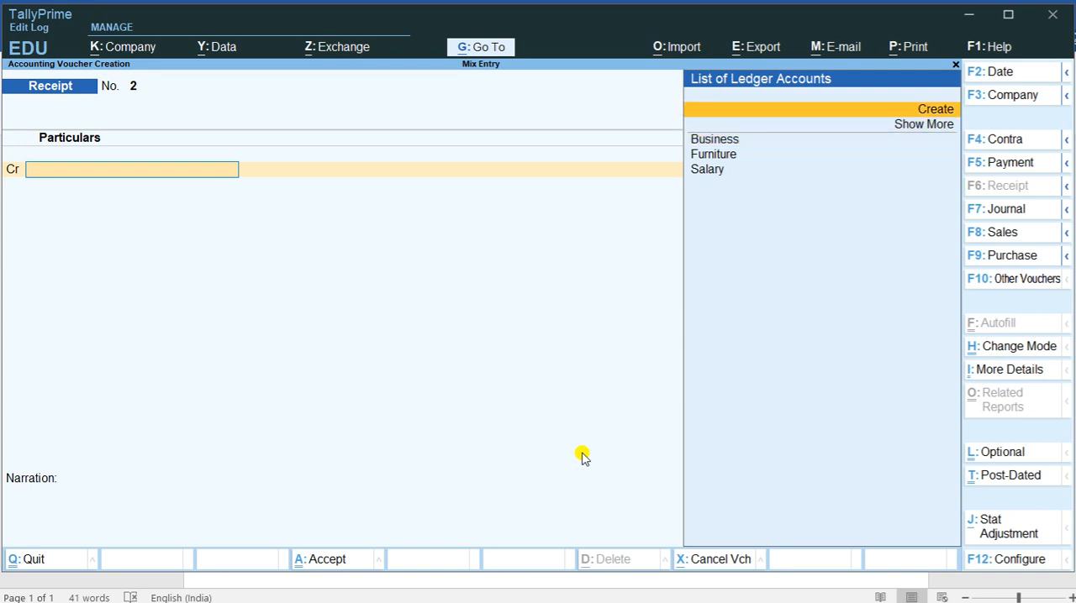
{"action": "key", "text": "Return"}
{"action": "type", "text": "C"}
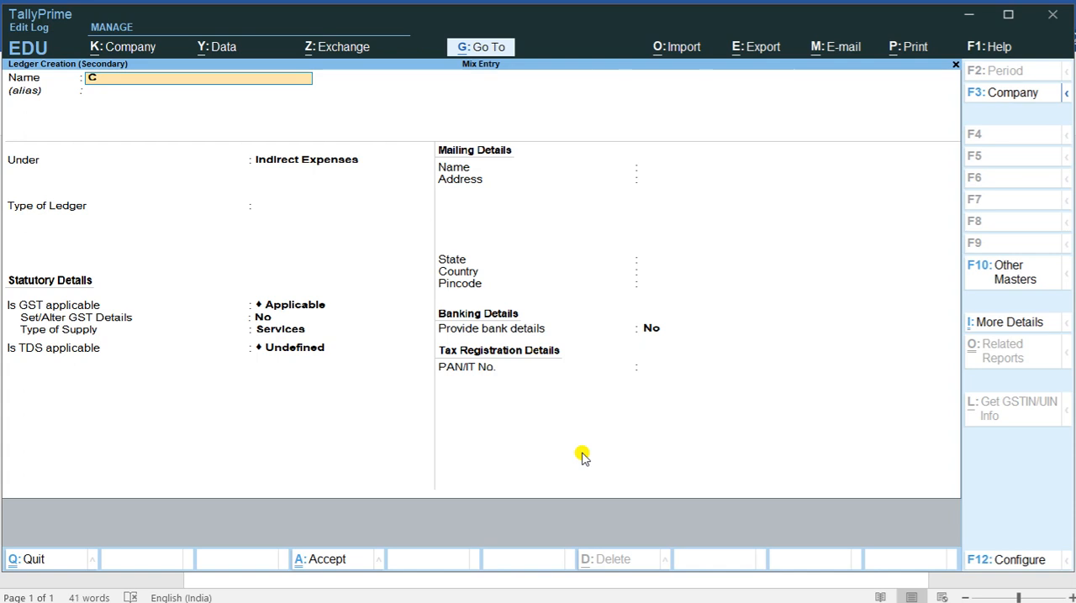
{"action": "type", "text": "omm"}
{"action": "key", "text": "Return"}
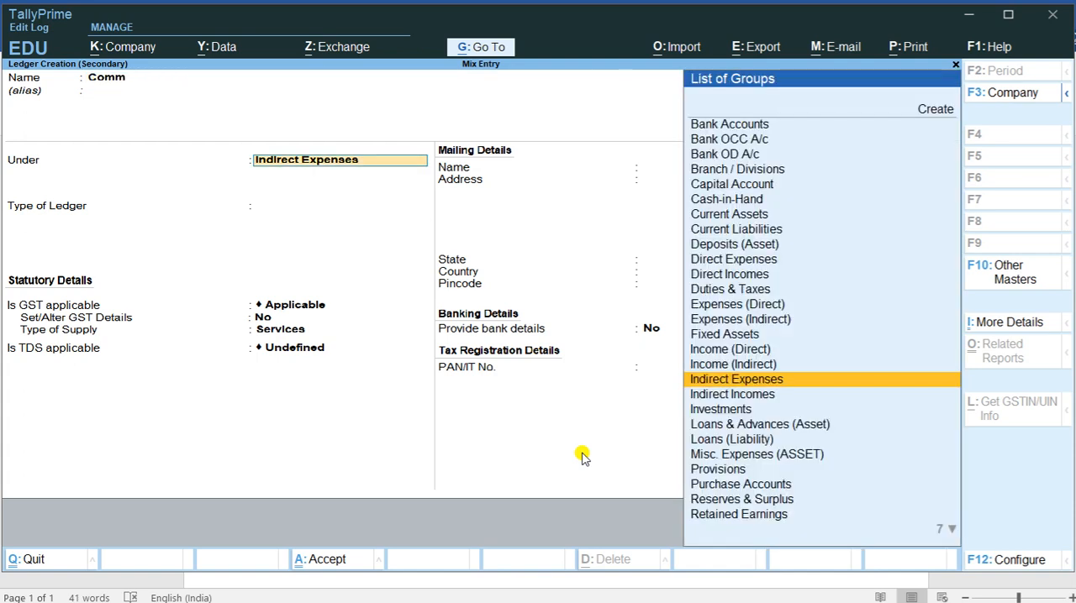
{"action": "type", "text": "In"}
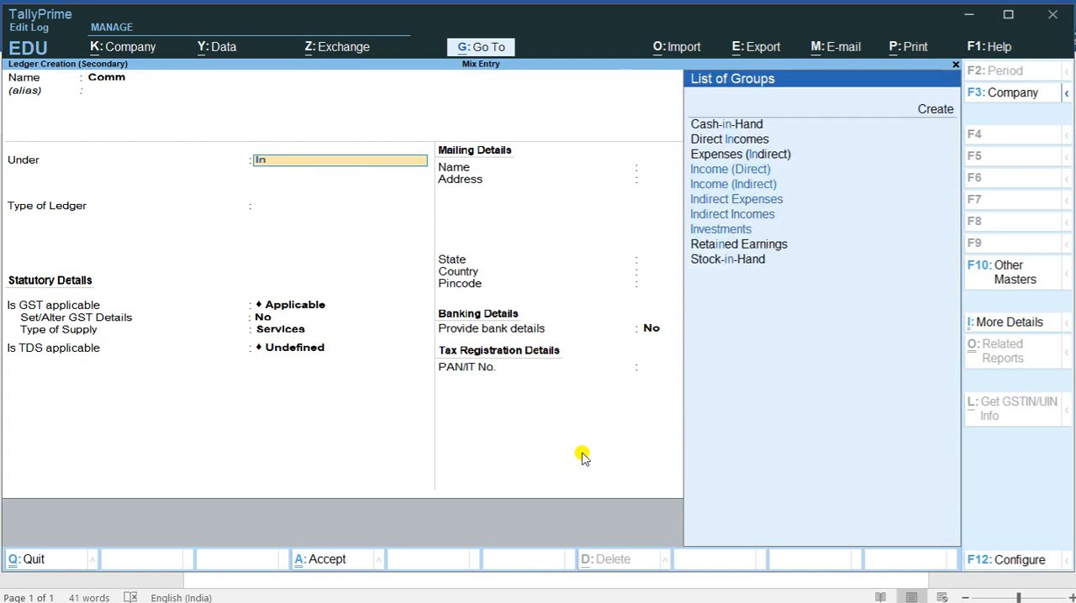
{"action": "key", "text": "Down"}
{"action": "key", "text": "Return"}
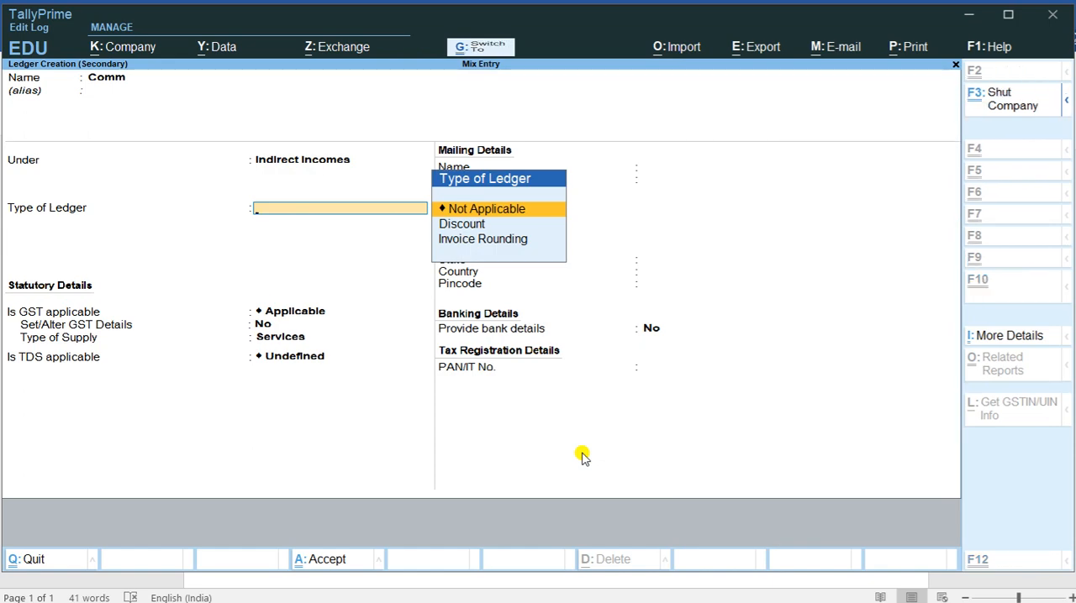
{"action": "key", "text": "ctrl+a"}
{"action": "key", "text": "Return"}
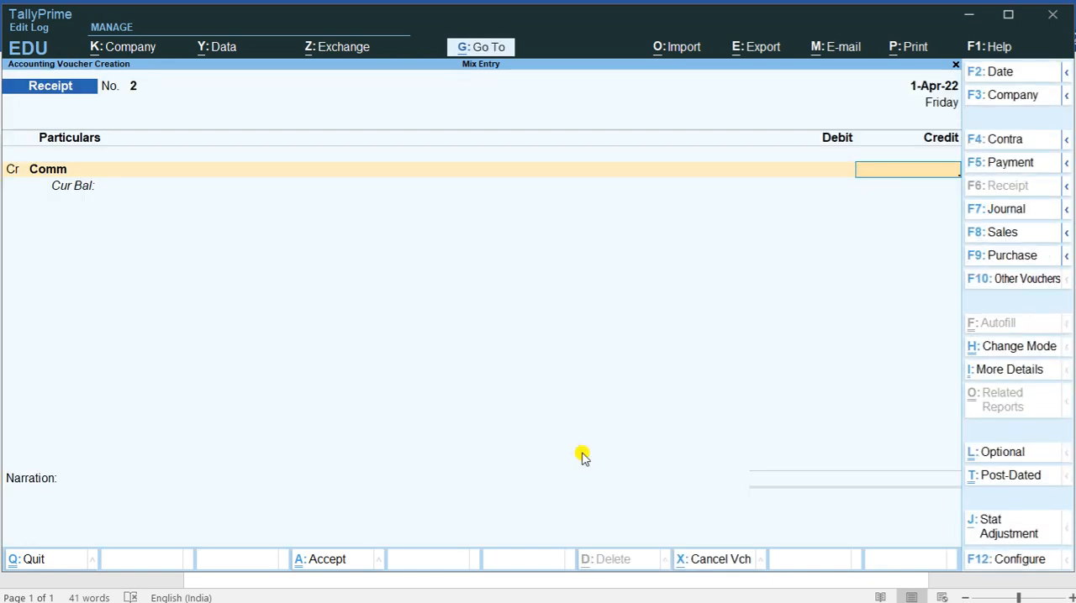
Step: Recheck the commission amount in the Word list and set the Comm credit to 22,000 in TallyPrime
{"action": "key", "text": "alt+Tab"}
{"action": "key", "text": "alt+Tab"}
{"action": "type", "text": "22000"}
{"action": "key", "text": "Return"}
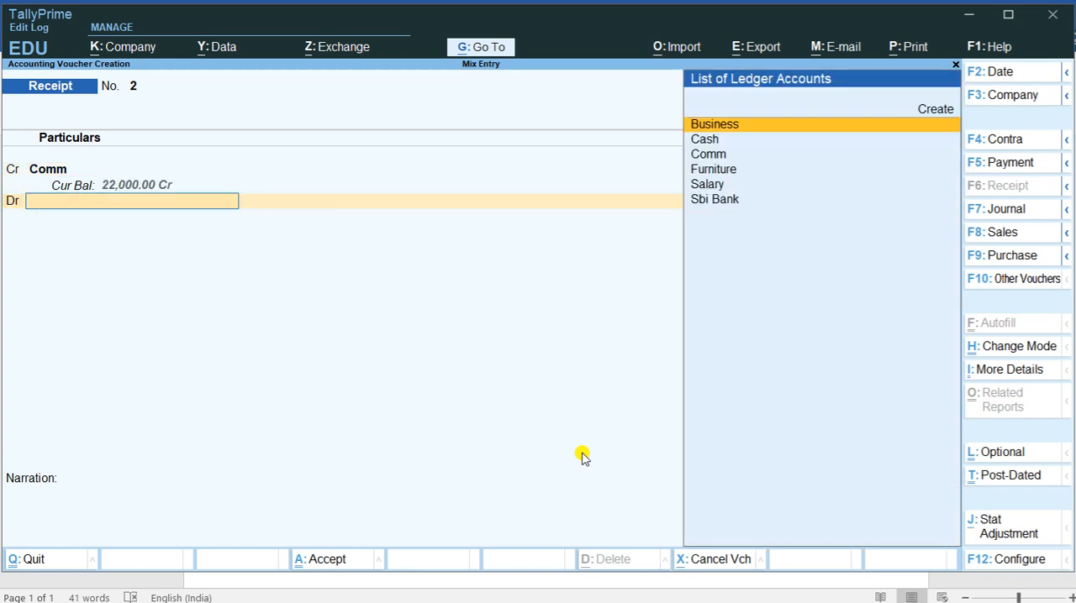
Step: Debit Cash for 22,000, leave the narration blank, and save the Receipt voucher
{"action": "key", "text": "Down"}
{"action": "key", "text": "Down"}
{"action": "key", "text": "Down"}
{"action": "key", "text": "Up"}
{"action": "key", "text": "Up"}
{"action": "key", "text": "Return"}
{"action": "key", "text": "Return"}
{"action": "key", "text": "Return"}
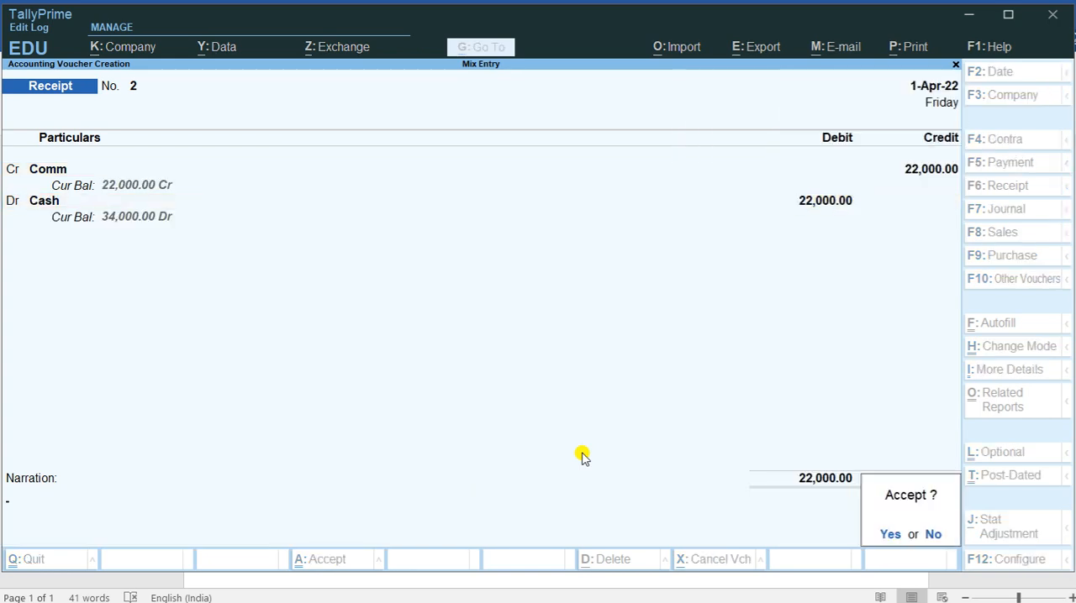
{"action": "key", "text": "Return"}
Step: Quit voucher entry, open the Day Book in detailed view, and compare its vouchers with the Word transaction list
{"action": "key", "text": "Escape"}
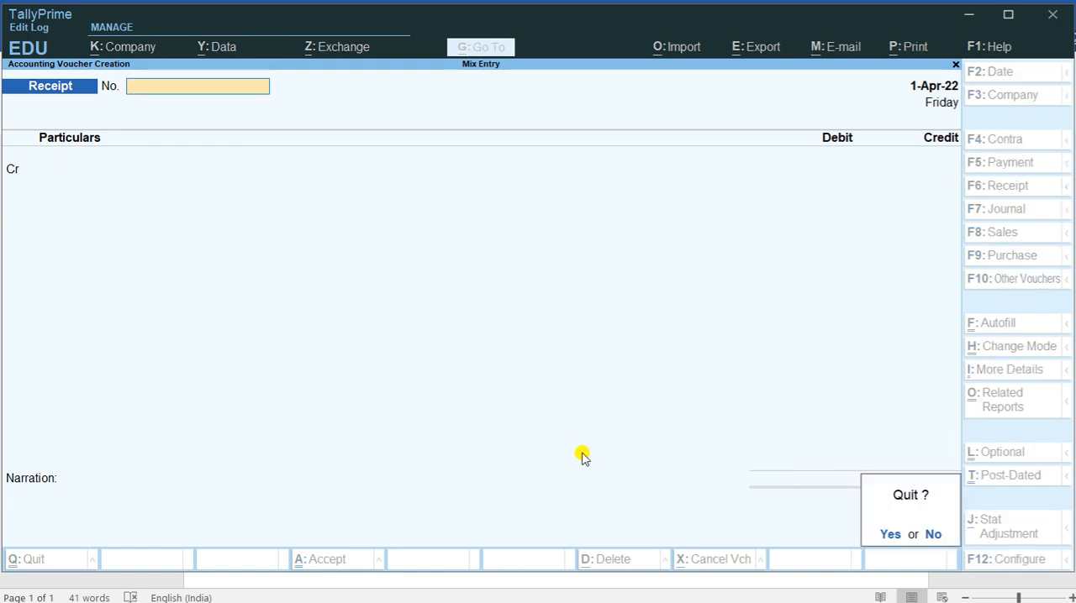
{"action": "key", "text": "Return"}
{"action": "key", "text": "Return"}
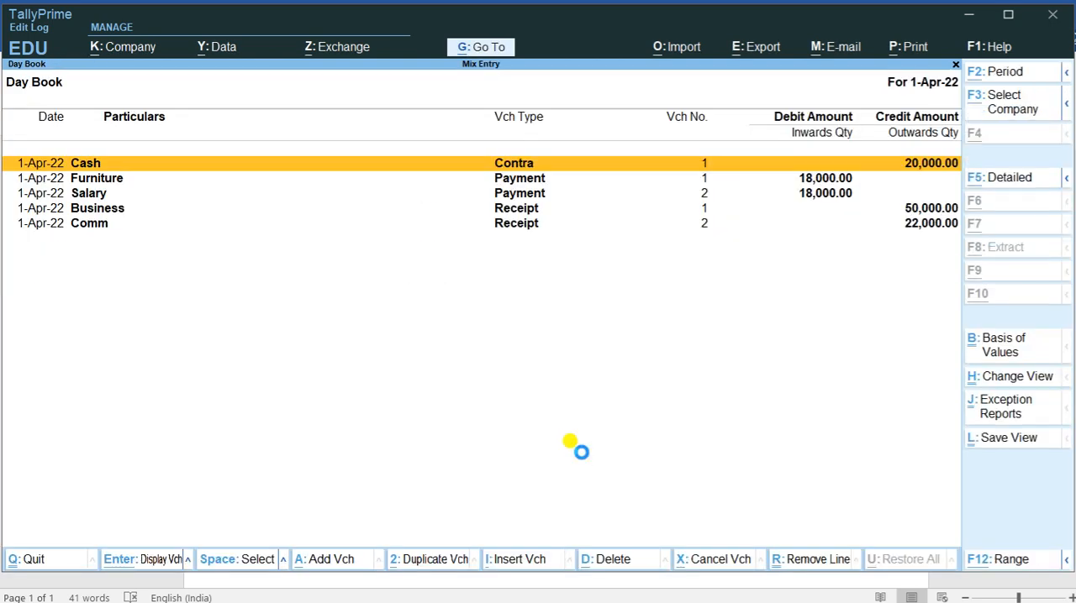
{"action": "key", "text": "alt+F5"}
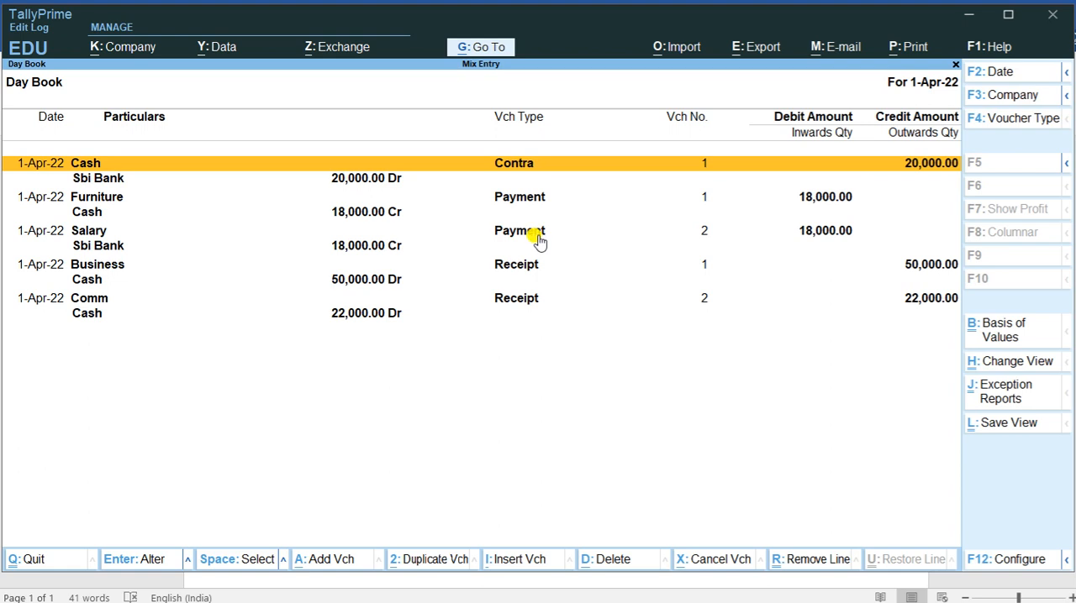
{"action": "key", "text": "alt+Tab"}
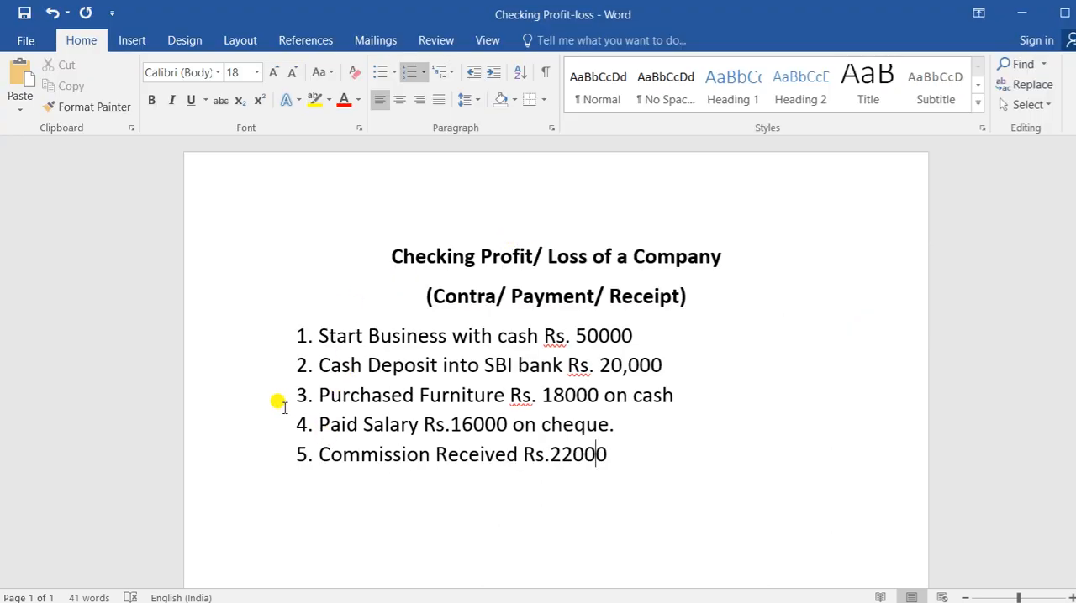
{"action": "key", "text": "alt+Tab"}
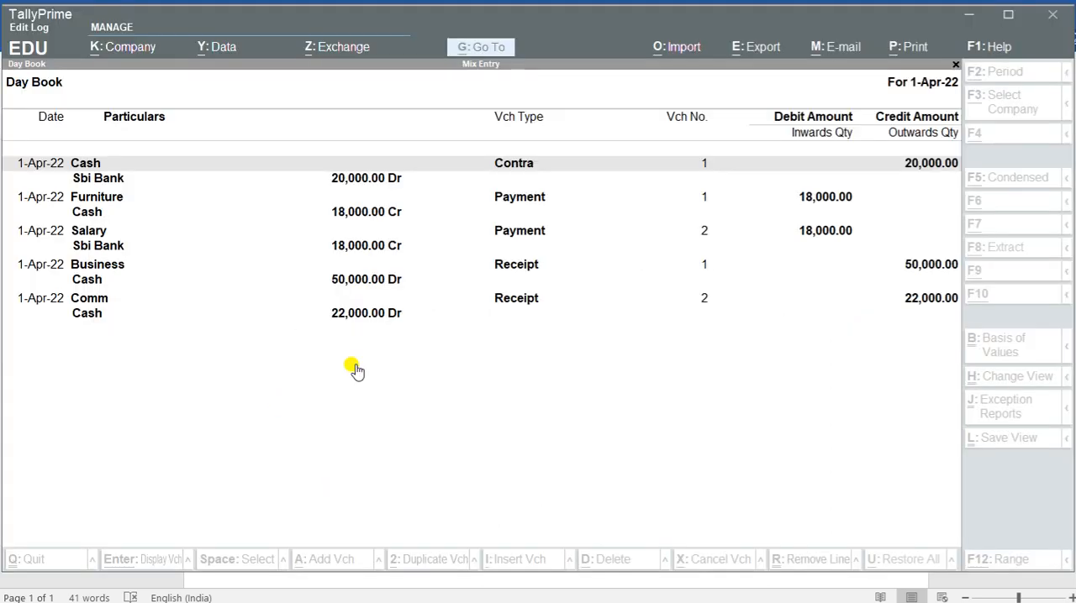
Step: Close the Day Book, open the Balance Sheet in detailed view and examine the cash line under Current Assets
{"action": "key", "text": "Escape"}
{"action": "key", "text": "b"}
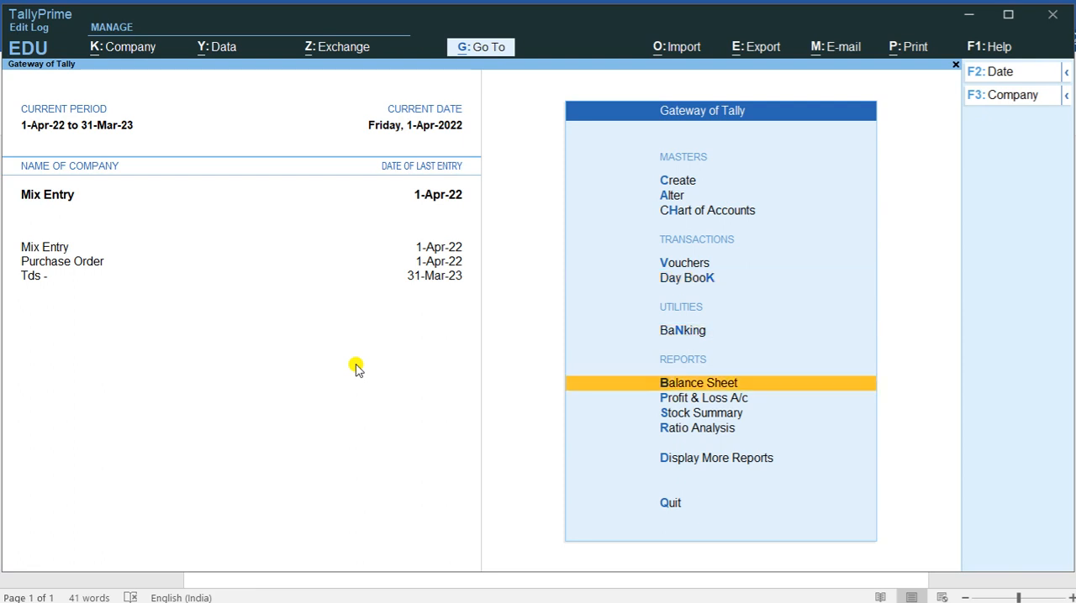
{"action": "key", "text": "alt+F1"}
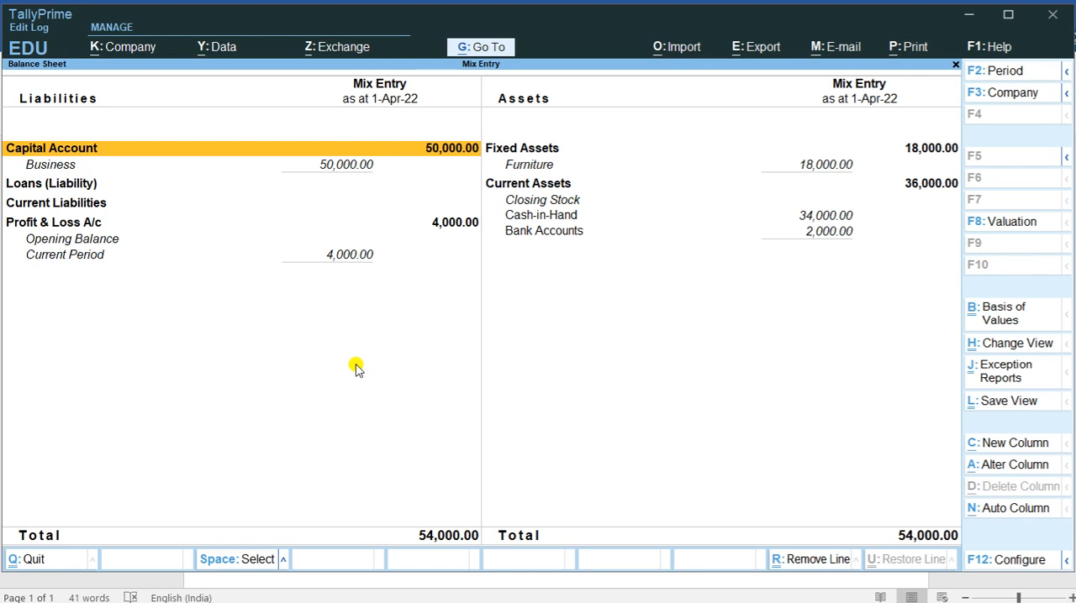
{"action": "key", "text": "Right"}
{"action": "key", "text": "Down"}
{"action": "key", "text": "Down"}
{"action": "key", "text": "Down"}
{"action": "key", "text": "Down"}
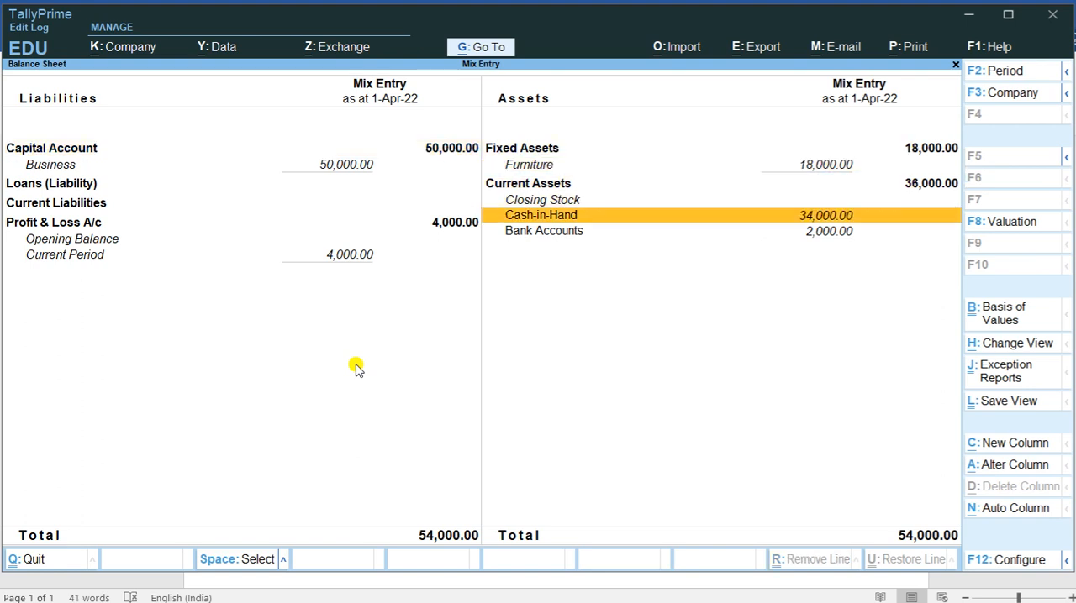
Step: Leave the Balance Sheet and open the Profit & Loss A/c report to check the company's result
{"action": "key", "text": "Escape"}
{"action": "key", "text": "Down"}
{"action": "key", "text": "Return"}
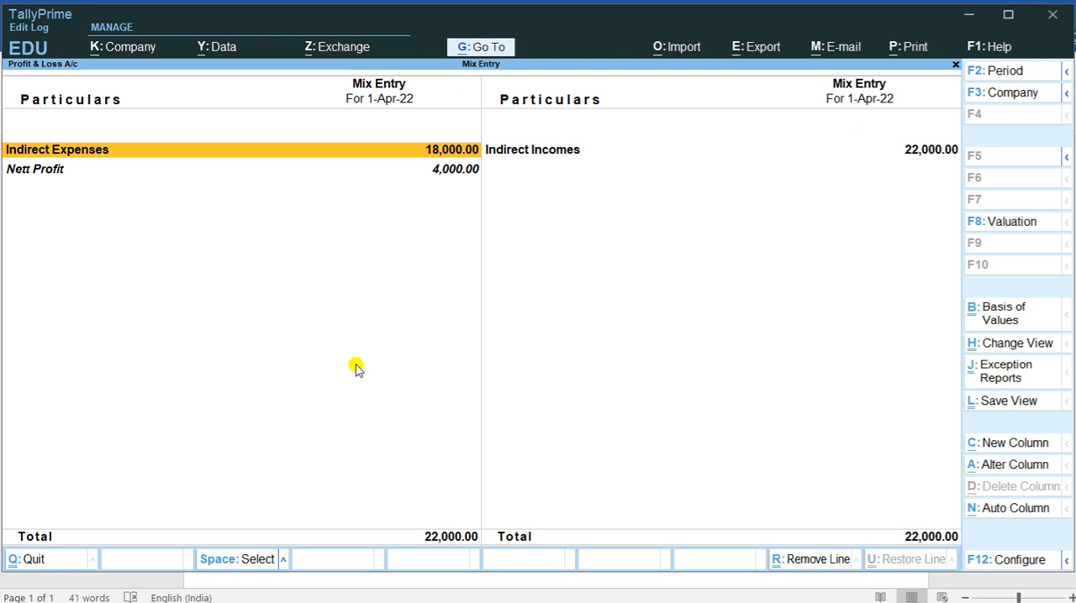
Step: Expand the Profit & Loss A/c to detailed view and examine the ledgers under Indirect Expenses and Indirect Incomes
{"action": "key", "text": "alt+F1"}
{"action": "key", "text": "Down"}
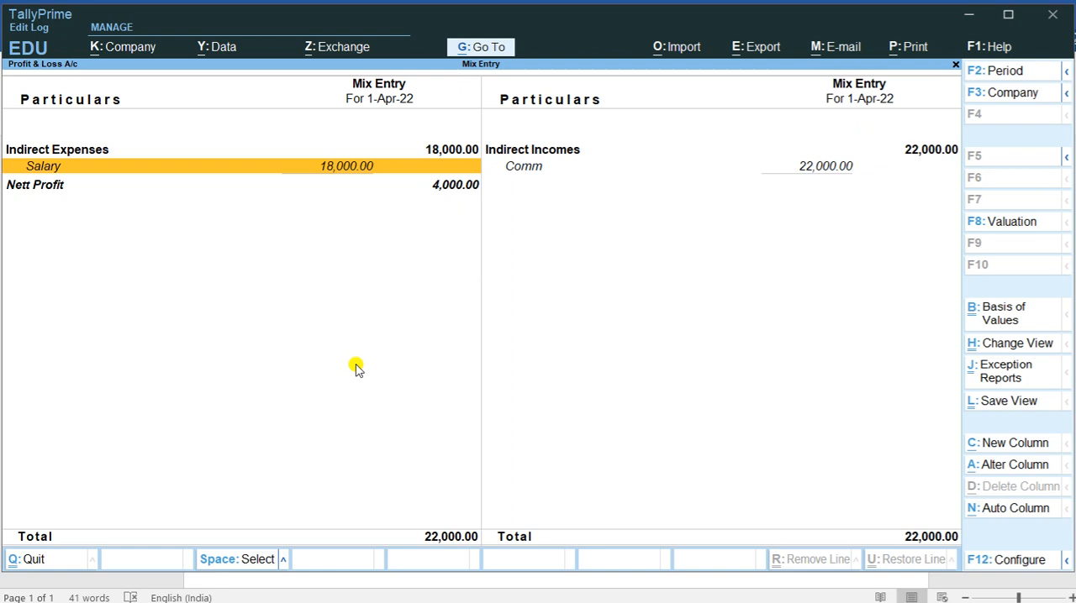
{"action": "key", "text": "Right"}
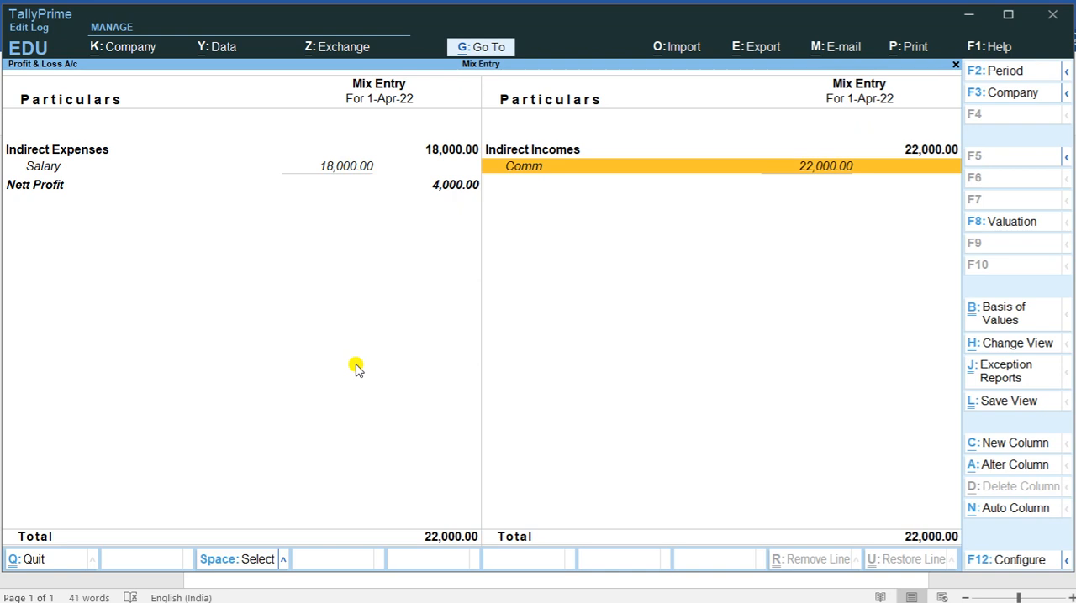
Step: Leave the report, open the Day Book in detailed view, and delete the Comm receipt voucher for 22,000
{"action": "key", "text": "Escape"}
{"action": "key", "text": "Up"}
{"action": "key", "text": "Up"}
{"action": "key", "text": "Up"}
{"action": "key", "text": "Up"}
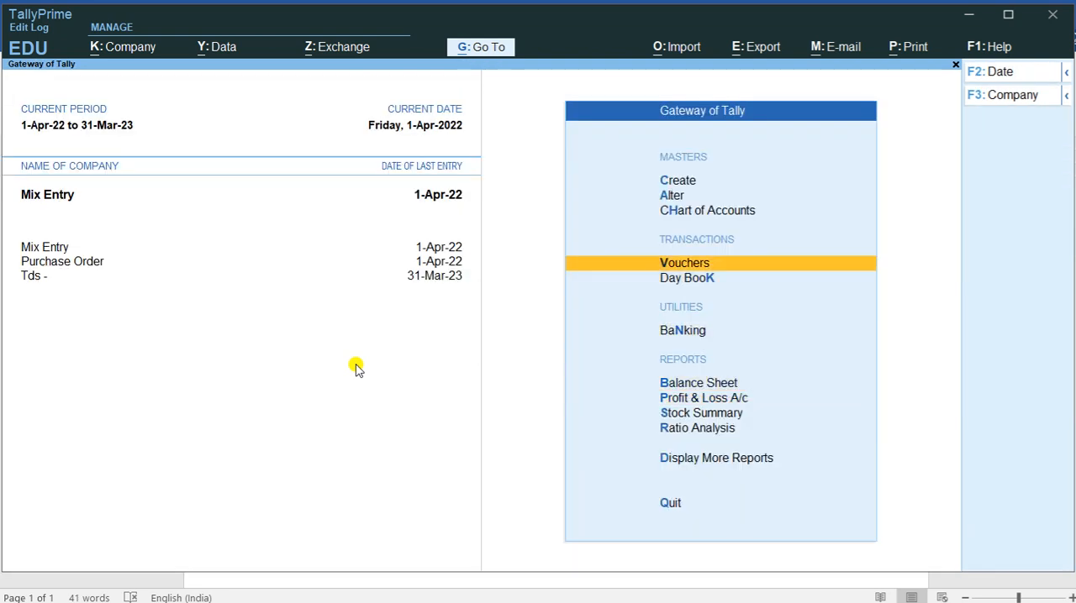
{"action": "key", "text": "Down"}
{"action": "key", "text": "Return"}
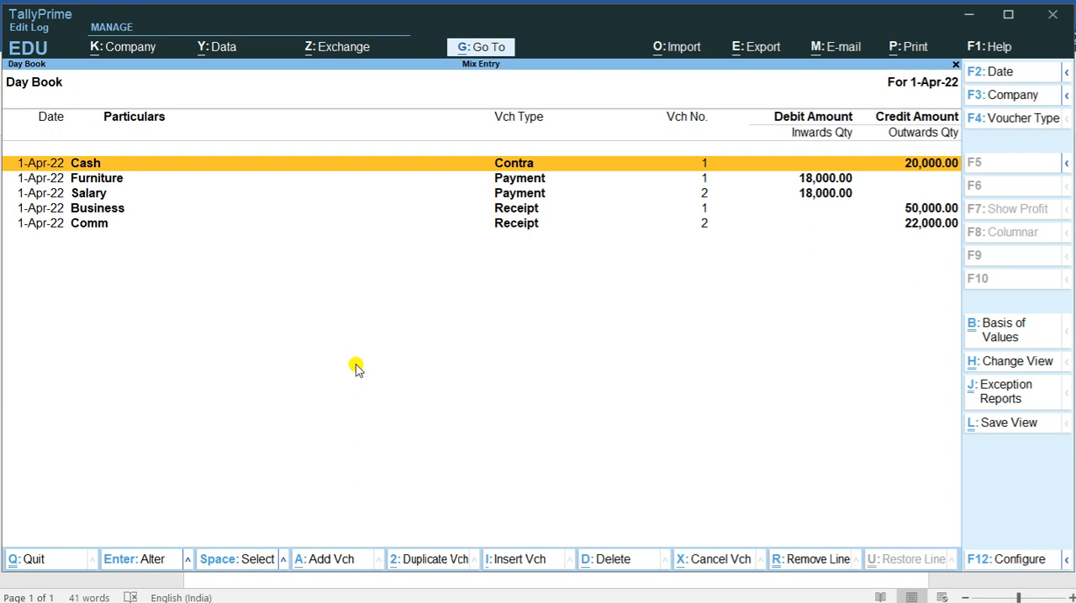
{"action": "key", "text": "alt+F5"}
{"action": "key", "text": "Down"}
{"action": "key", "text": "Down"}
{"action": "key", "text": "Down"}
{"action": "key", "text": "Down"}
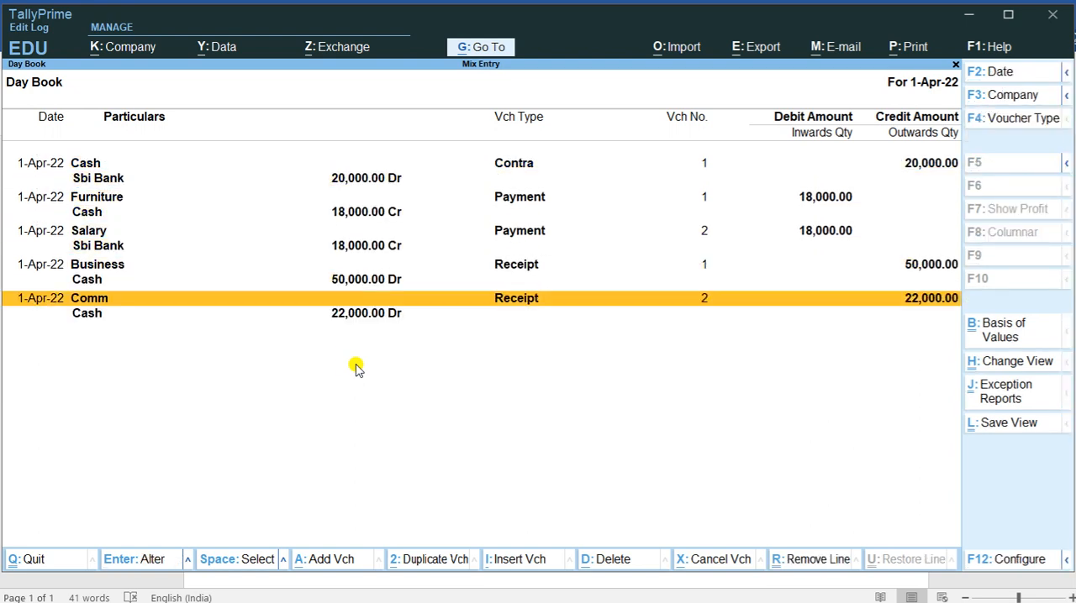
{"action": "key", "text": "alt+d"}
{"action": "key", "text": "y"}
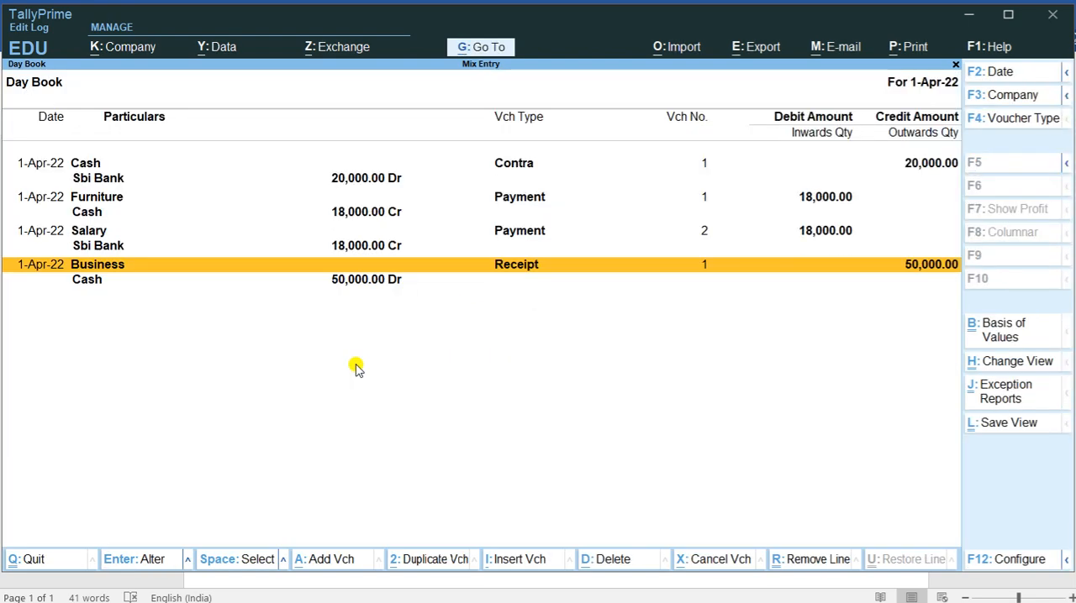
Step: Close the Day Book and open the Profit & Loss A/c in detailed view to check the result without the commission
{"action": "key", "text": "Escape"}
{"action": "key", "text": "Down"}
{"action": "key", "text": "Down"}
{"action": "key", "text": "Down"}
{"action": "key", "text": "Down"}
{"action": "key", "text": "Up"}
{"action": "key", "text": "Return"}
{"action": "key", "text": "alt+F5"}
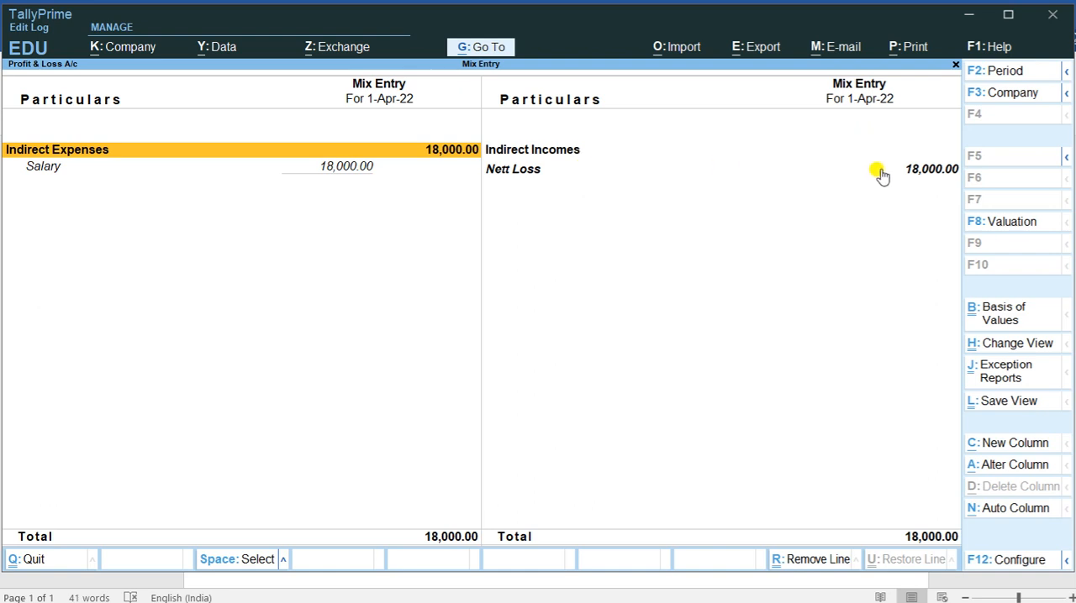
Step: Leave the Profit & Loss A/c and open voucher creation for a new Receipt
{"action": "key", "text": "Escape"}
{"action": "key", "text": "Up"}
{"action": "key", "text": "Up"}
{"action": "key", "text": "Up"}
{"action": "key", "text": "Return"}
{"action": "key", "text": "Escape"}
{"action": "key", "text": "Up"}
{"action": "key", "text": "Return"}
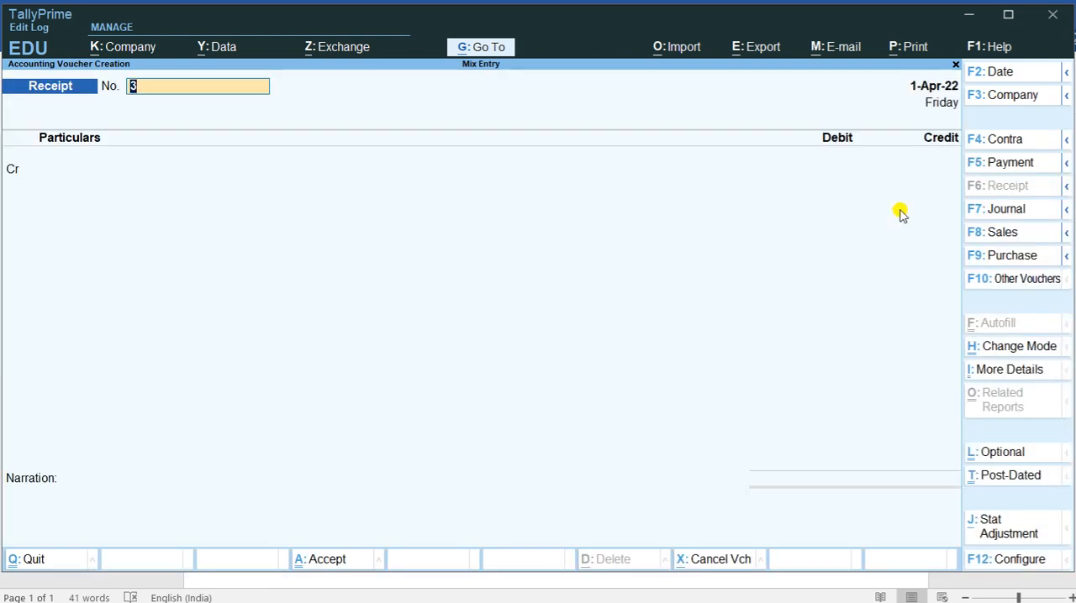
Step: Credit Comm with 22,000, debit Cash for the same amount, and save the Receipt voucher
{"action": "key", "text": "Return"}
{"action": "key", "text": "Up"}
{"action": "key", "text": "Down"}
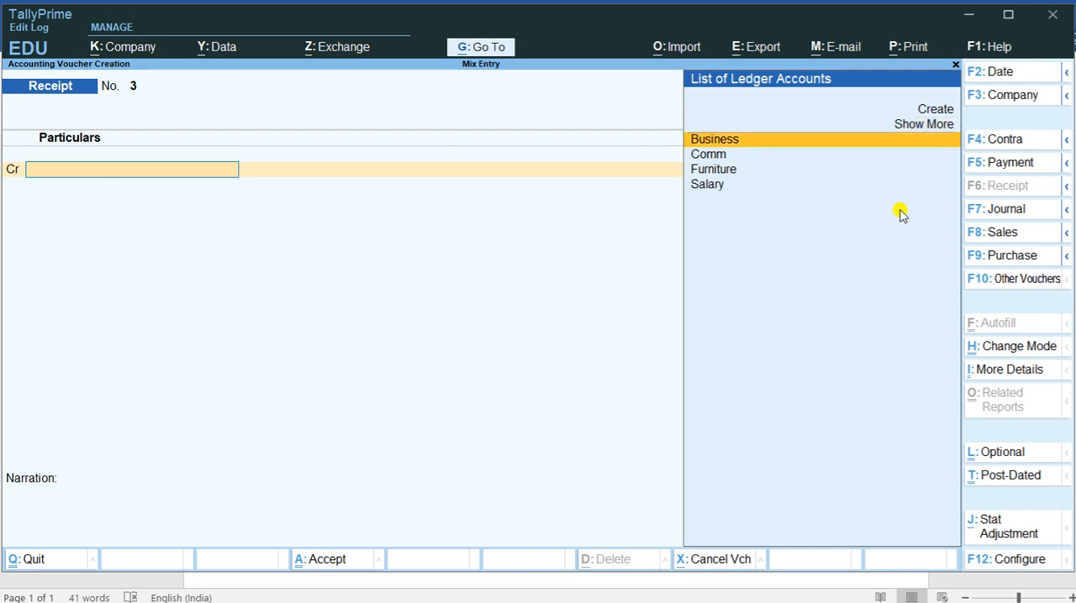
{"action": "key", "text": "Down"}
{"action": "key", "text": "Return"}
{"action": "key", "text": "Return"}
{"action": "type", "text": "22000"}
{"action": "key", "text": "Return"}
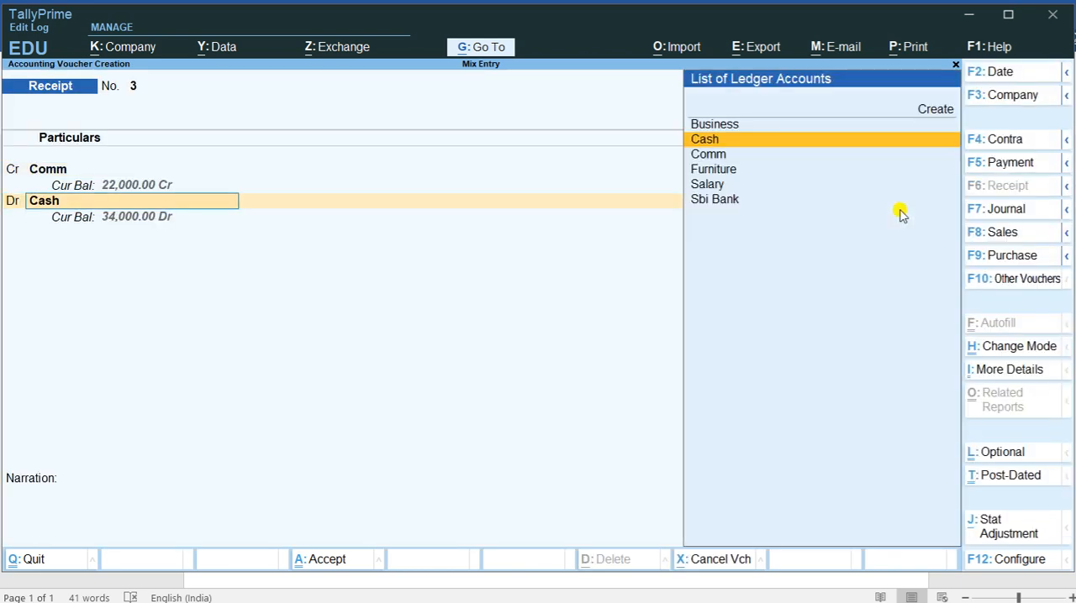
{"action": "key", "text": "Return"}
{"action": "key", "text": "ctrl+a"}
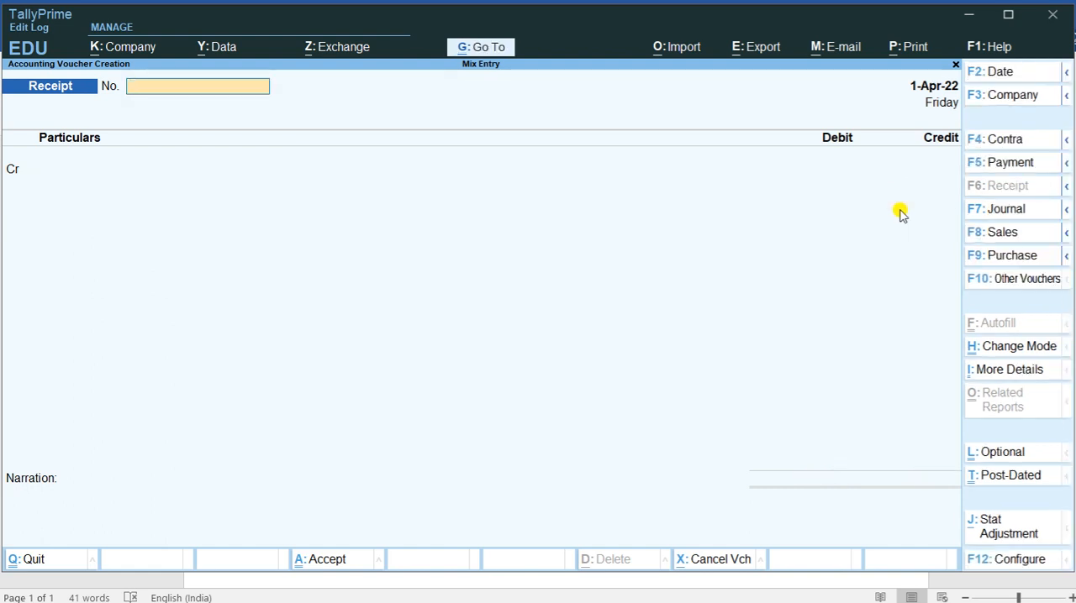
Step: Quit voucher entry and reopen the Profit & Loss A/c in detailed view to check the result with commission income included
{"action": "key", "text": "Escape"}
{"action": "key", "text": "Return"}
{"action": "key", "text": "Down"}
{"action": "key", "text": "Down"}
{"action": "key", "text": "Down"}
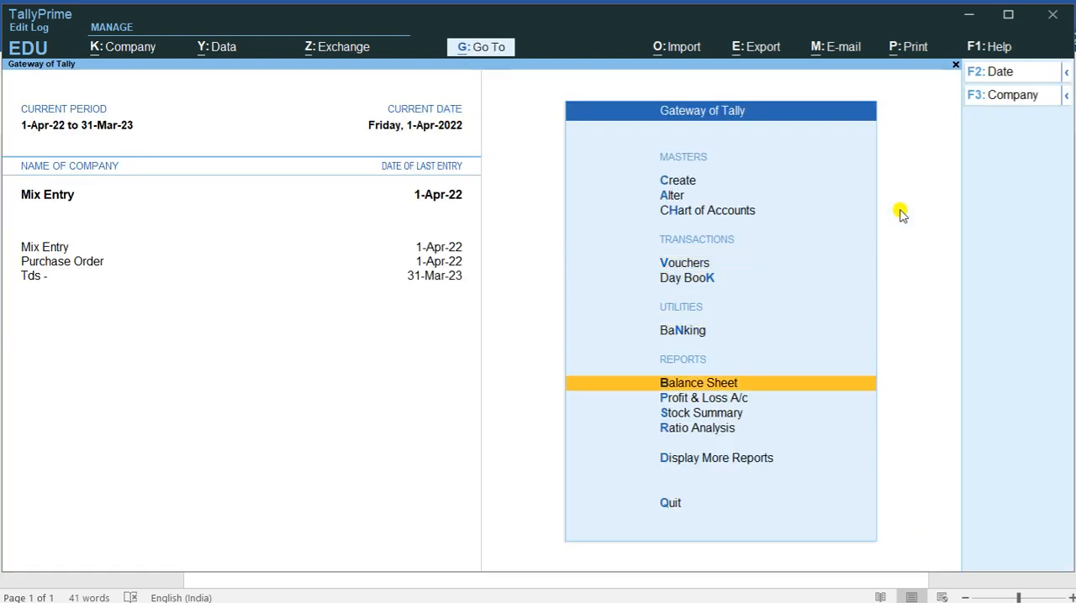
{"action": "key", "text": "Down"}
{"action": "key", "text": "Return"}
{"action": "key", "text": "alt+F5"}
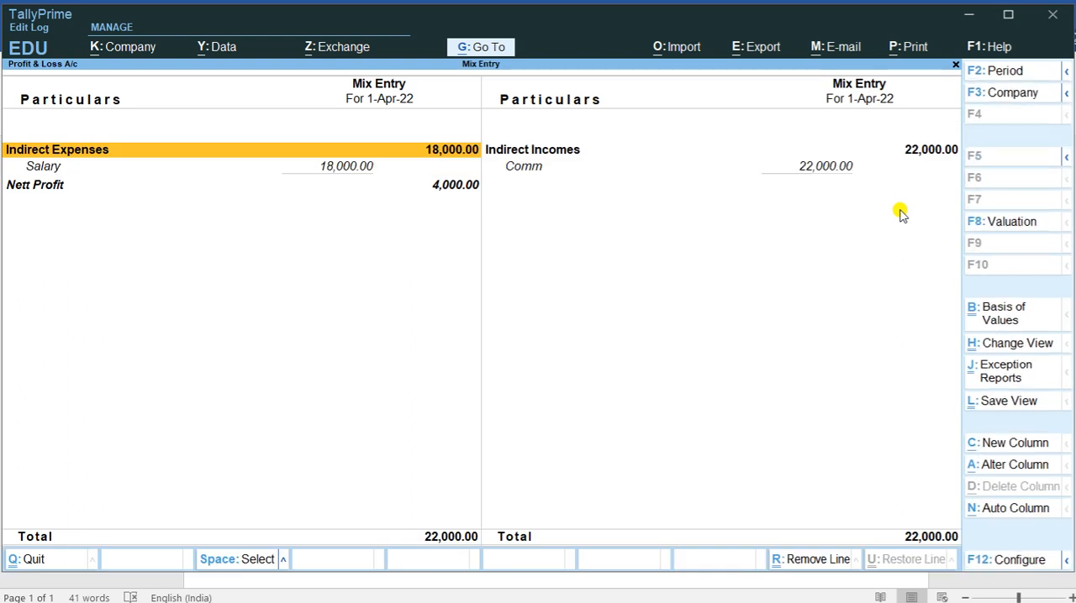